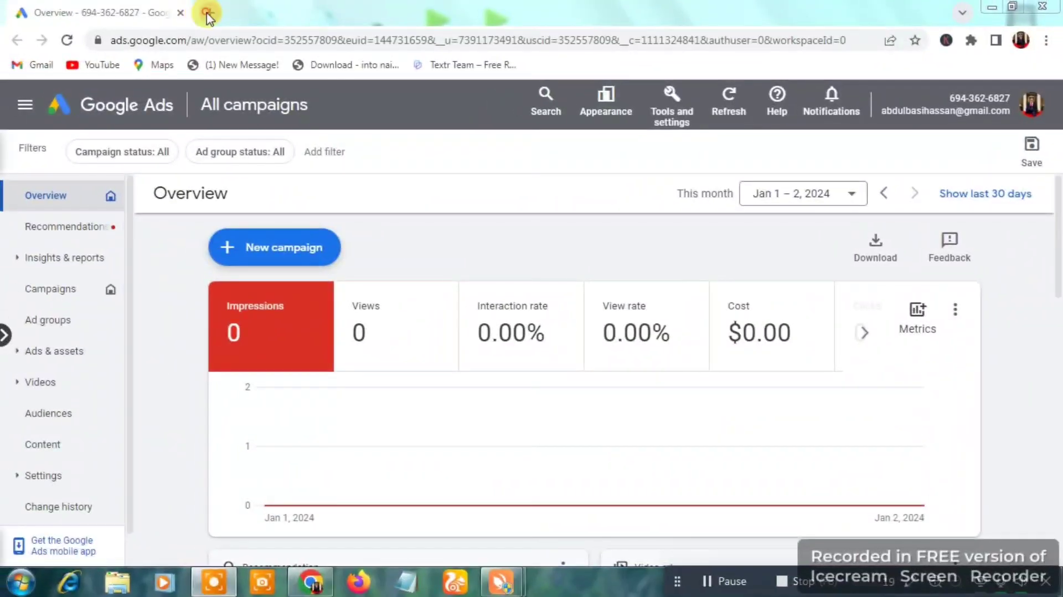
Step: Load ads.google.com in a new tab, then close that extra tab to return to the Overview
click(208, 13)
text(ads.google.com)
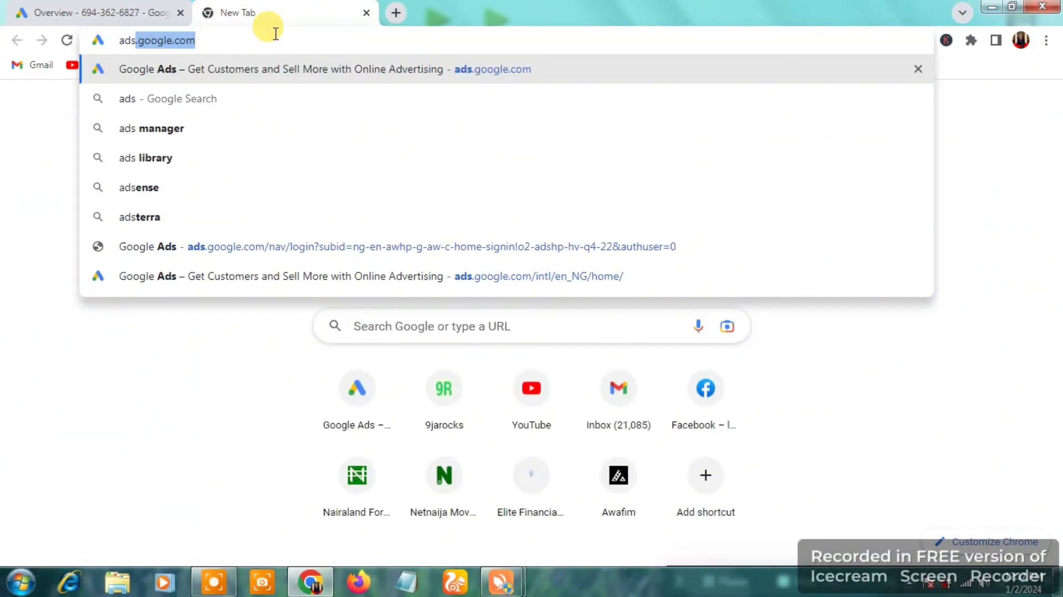
click(274, 38)
key(Return)
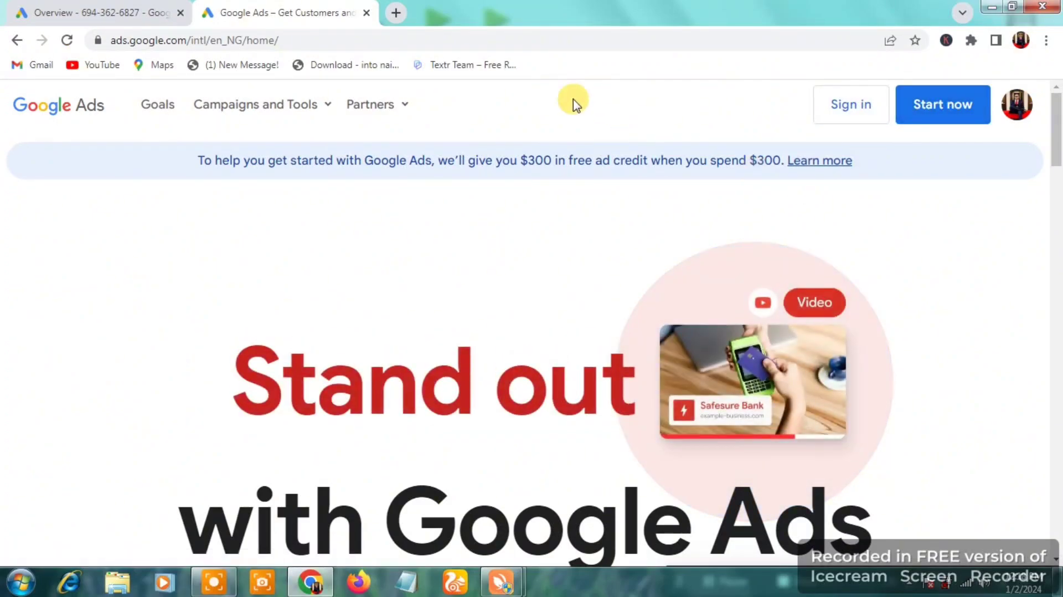
click(366, 12)
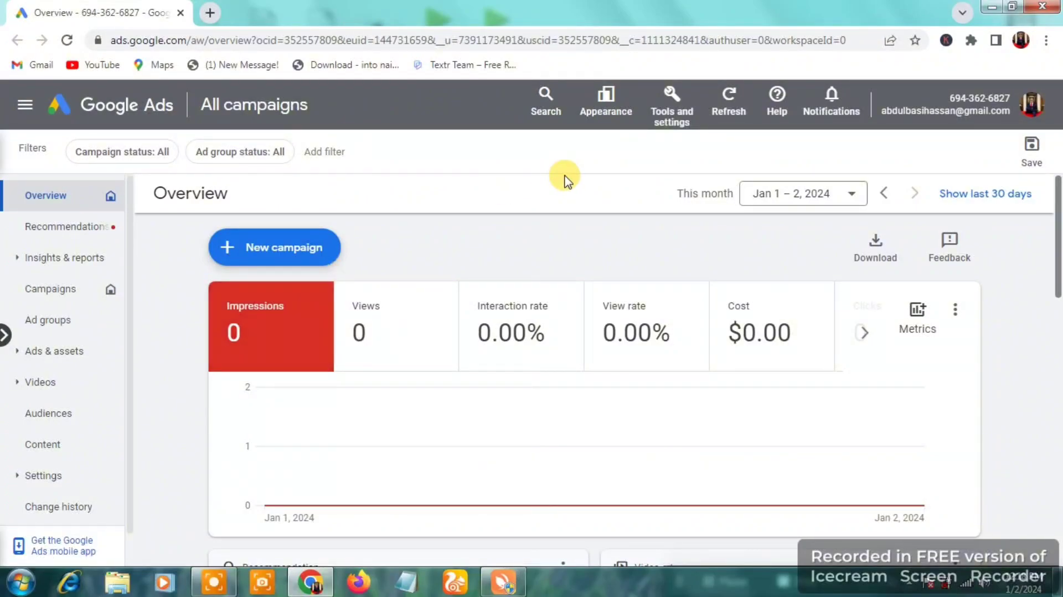
Step: Show the account notifications, including 'Your ads aren't running'
click(852, 114)
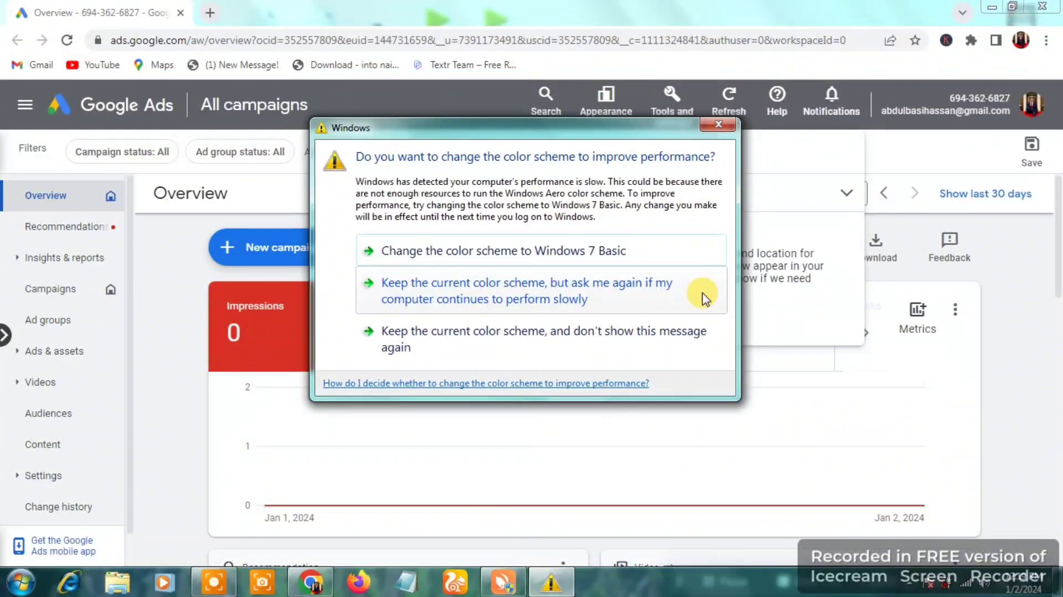
Step: Dismiss the Windows prompt and notifications panel, then start a new campaign
click(703, 299)
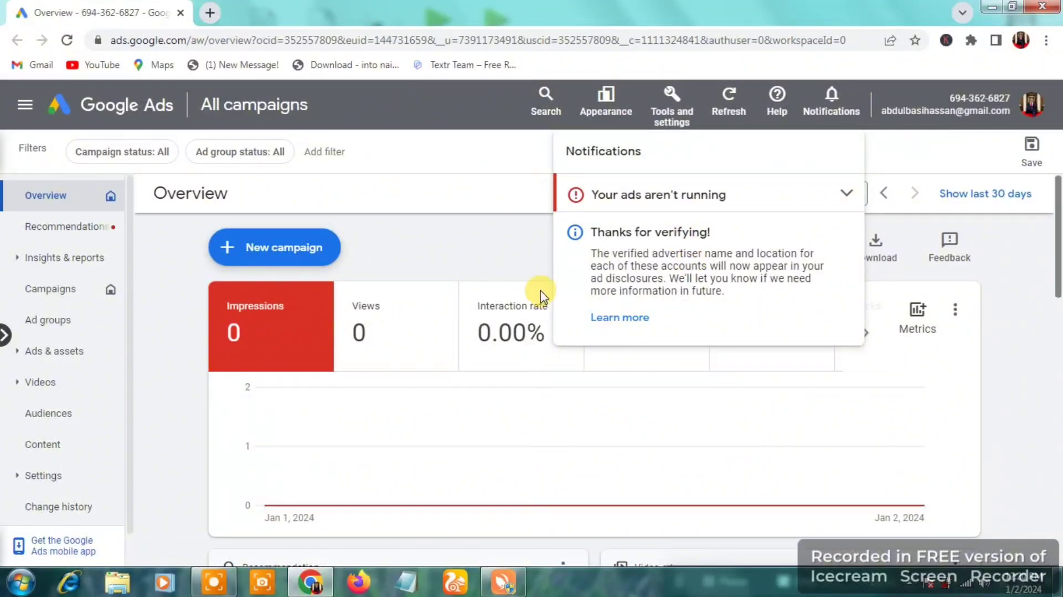
click(475, 244)
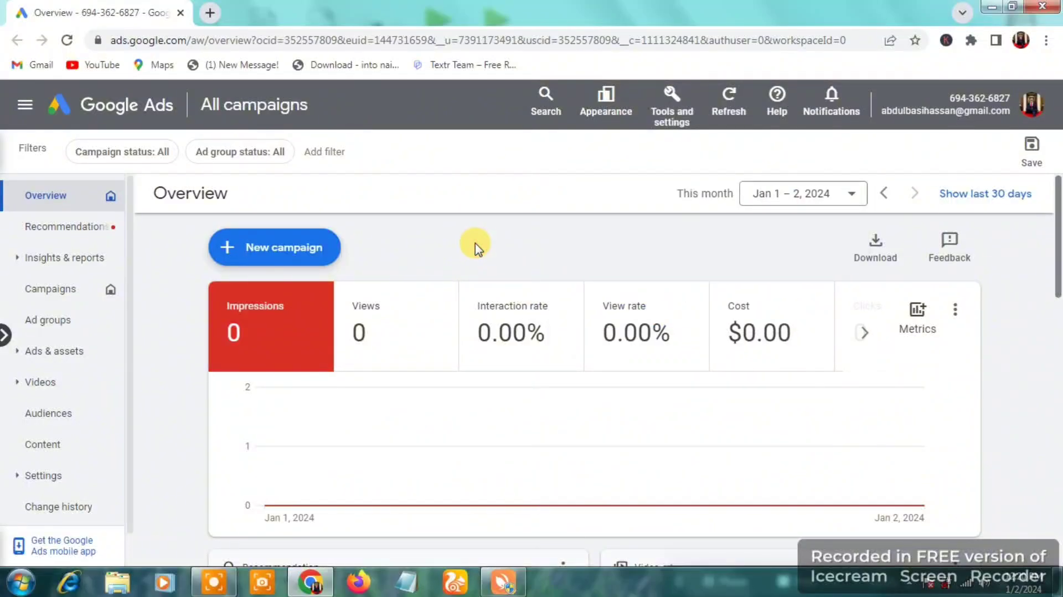
click(325, 260)
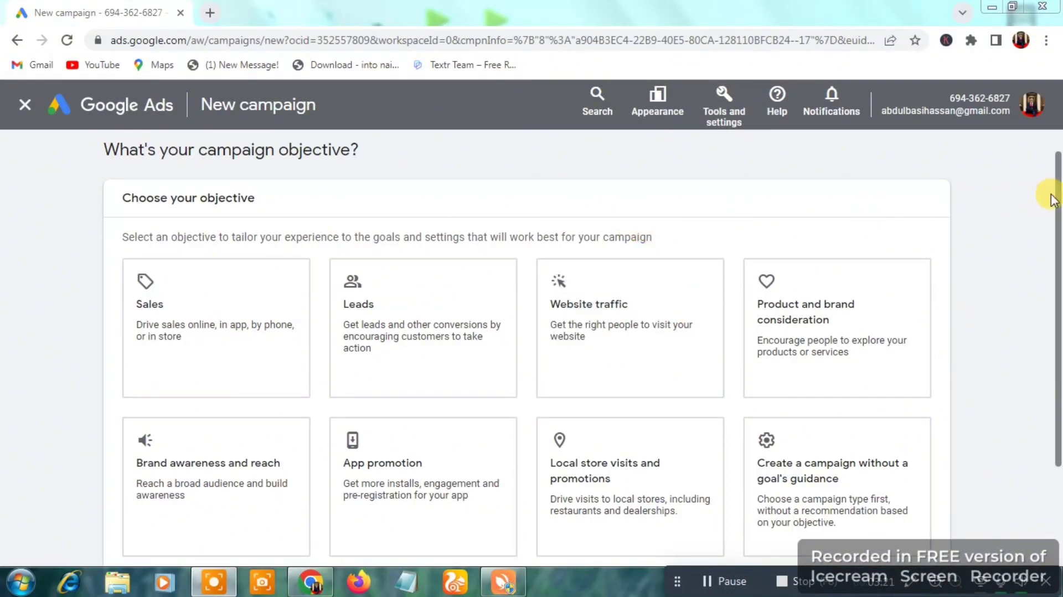
Step: Keep Website traffic as the objective with the Contacts goal, adding no extra goals
scroll(1055, 205, down, 1)
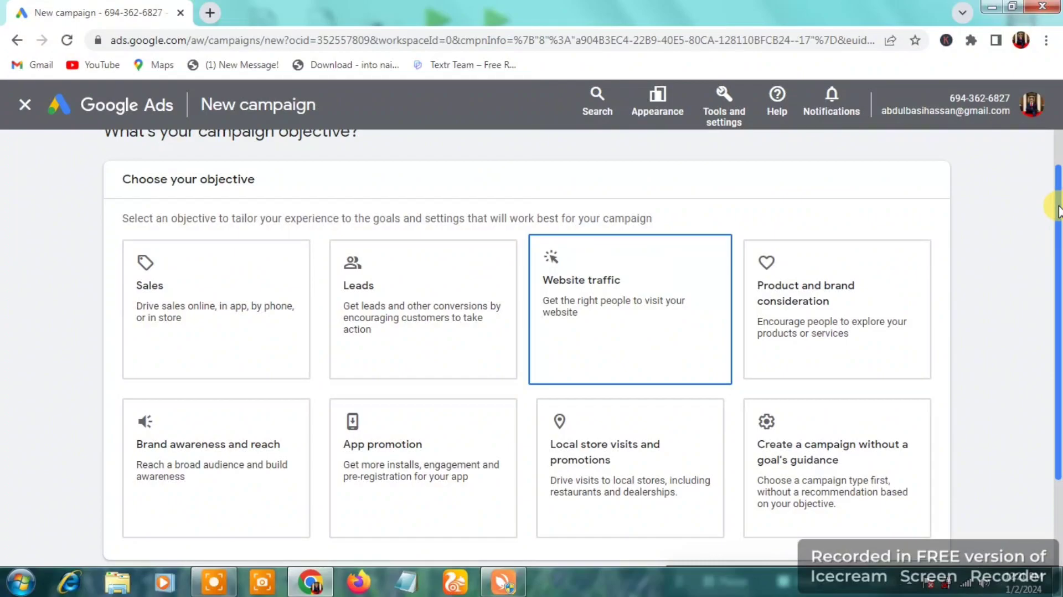
click(814, 266)
click(646, 316)
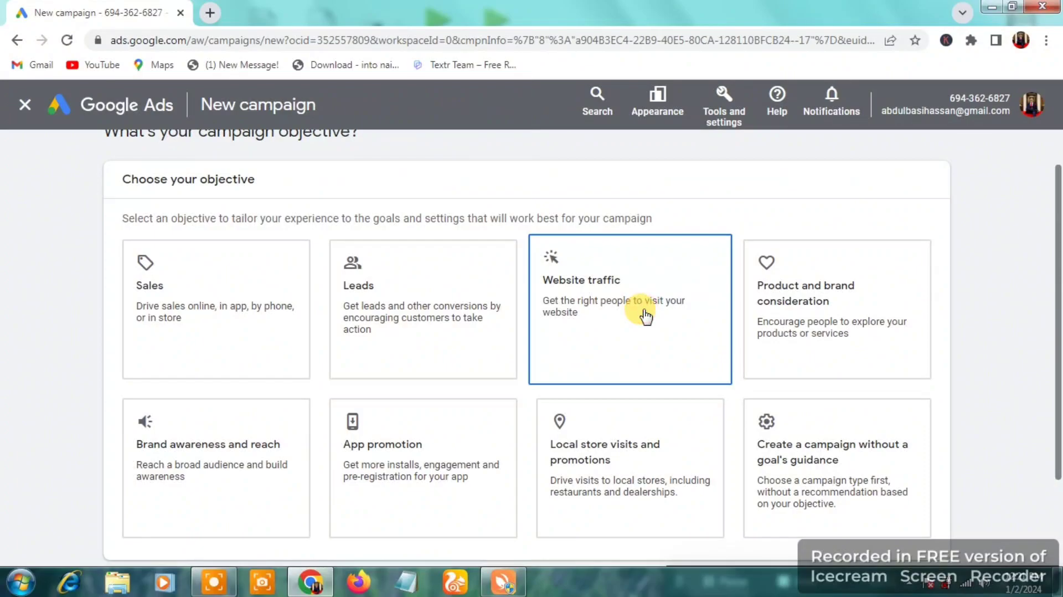
scroll(646, 316, down, 5)
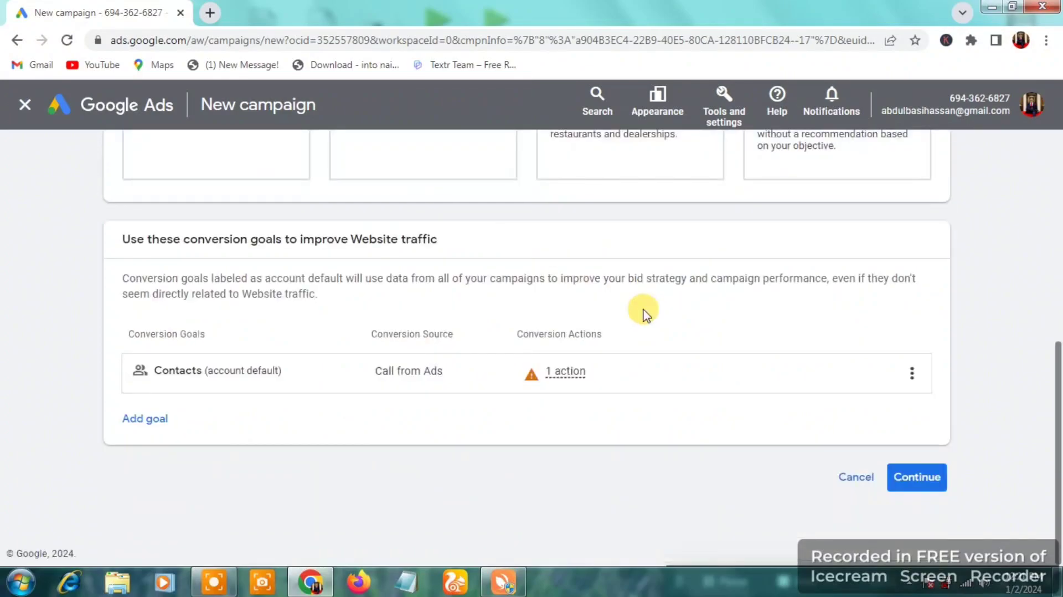
click(159, 425)
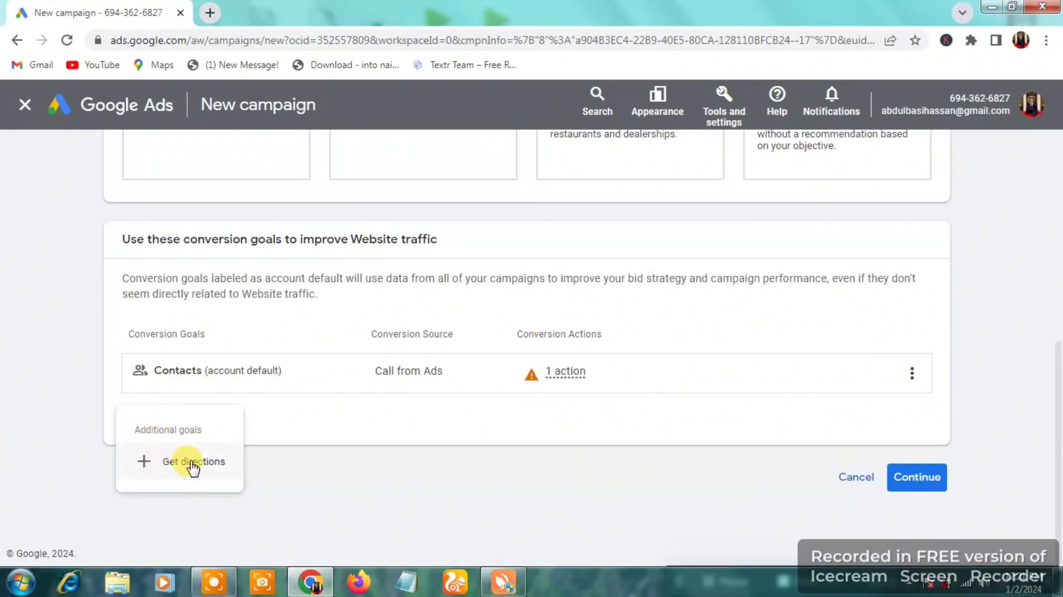
click(918, 480)
Step: Choose Search as the campaign type
click(924, 488)
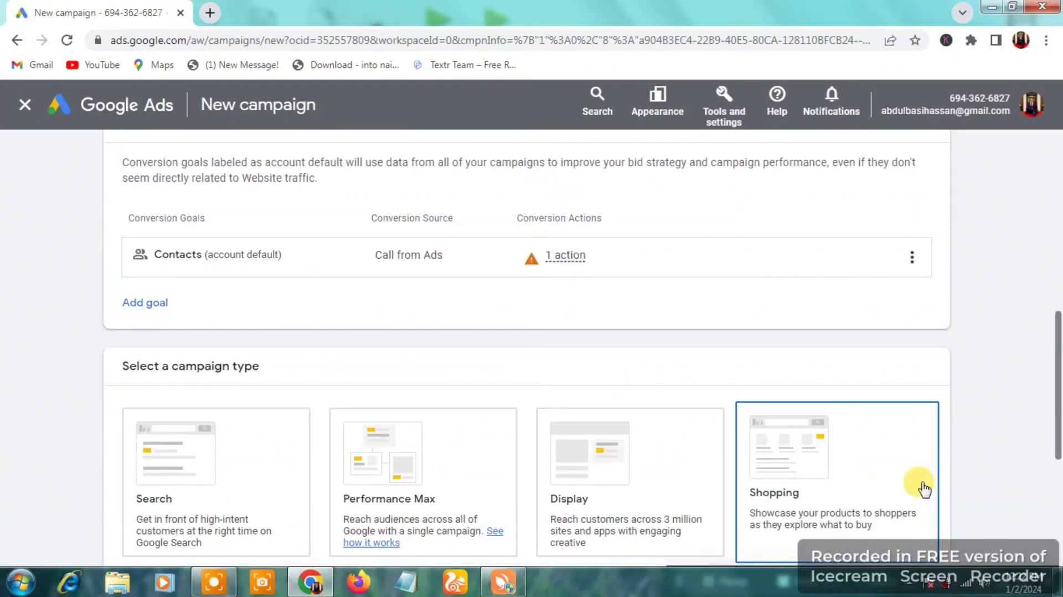
scroll(1057, 348, down, 3)
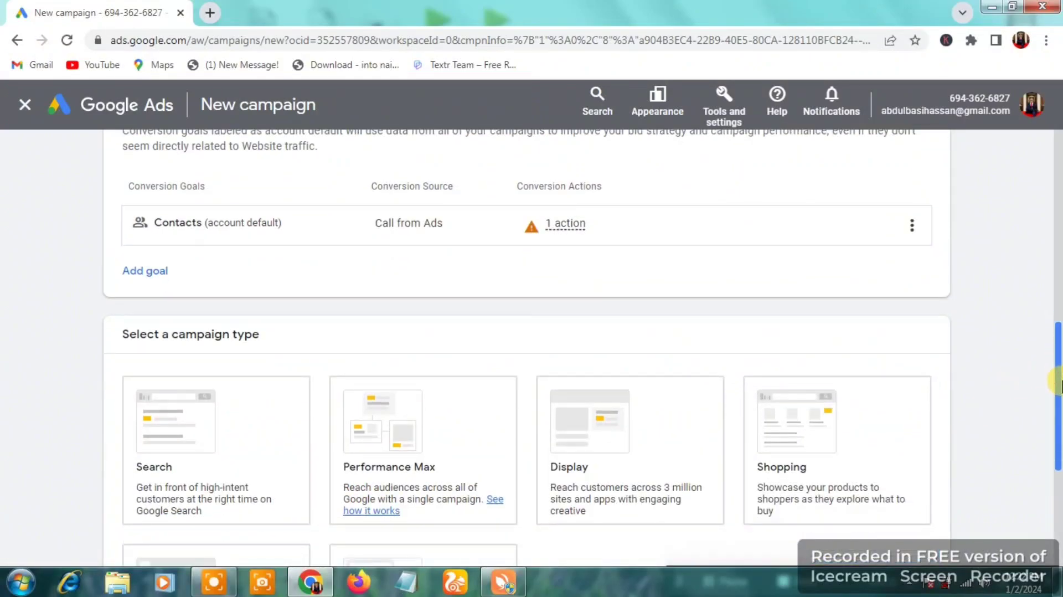
click(275, 332)
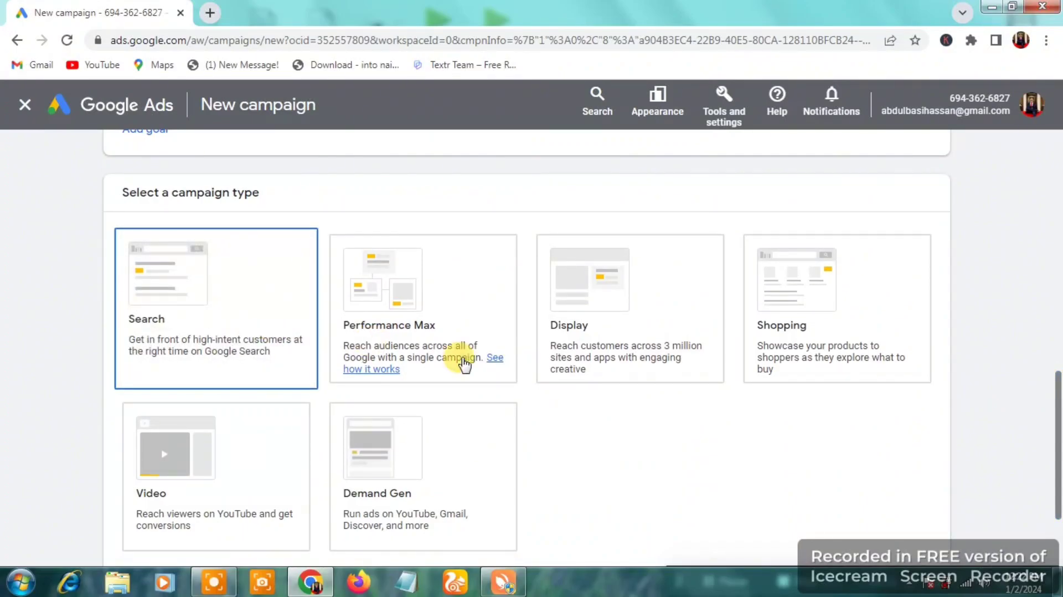
scroll(702, 346, down, 7)
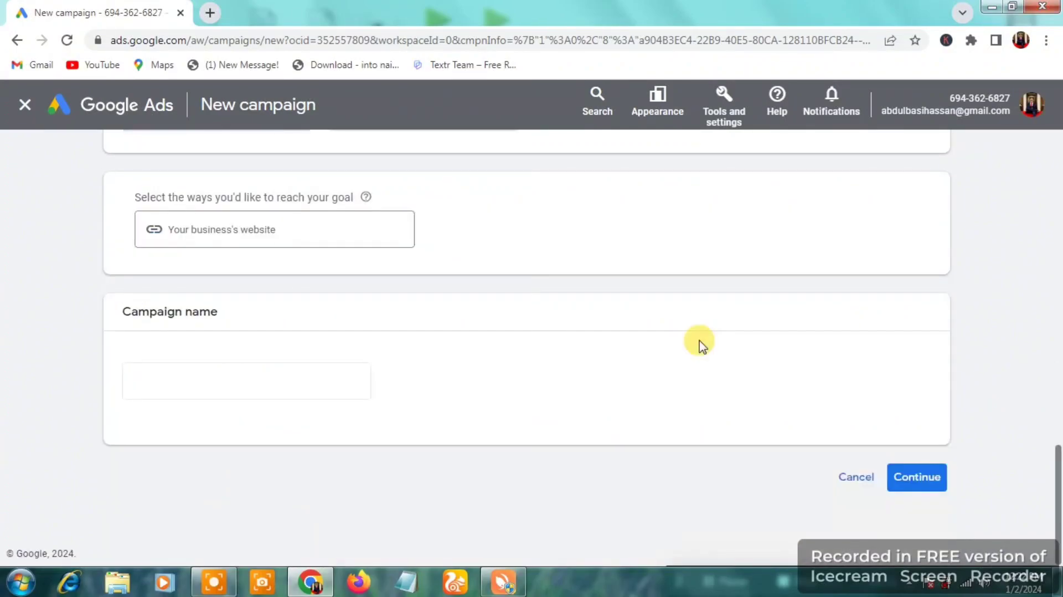
click(277, 230)
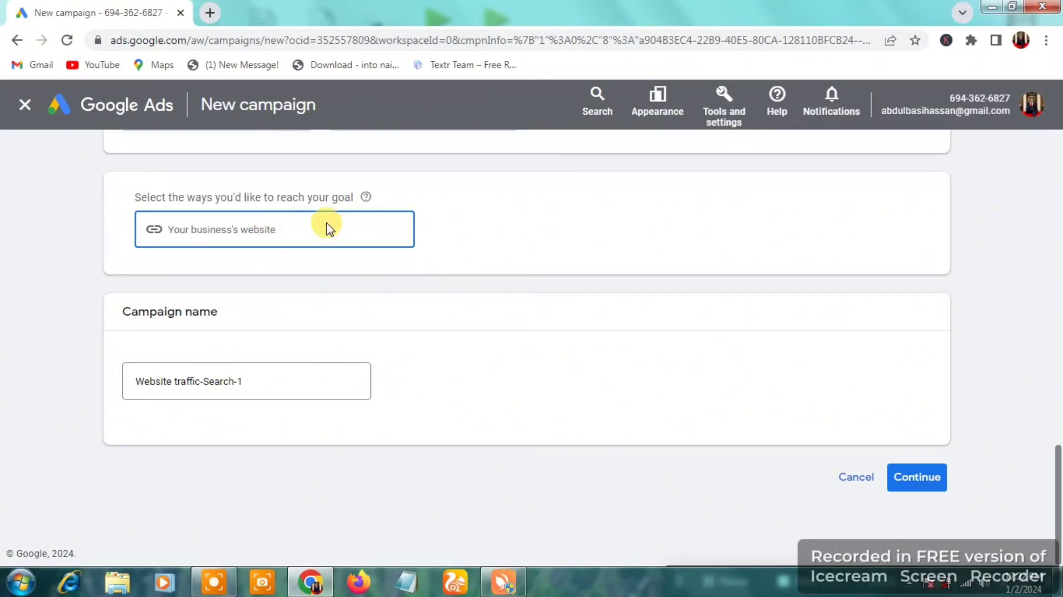
scroll(322, 230, up, 3)
right_click(321, 381)
click(373, 195)
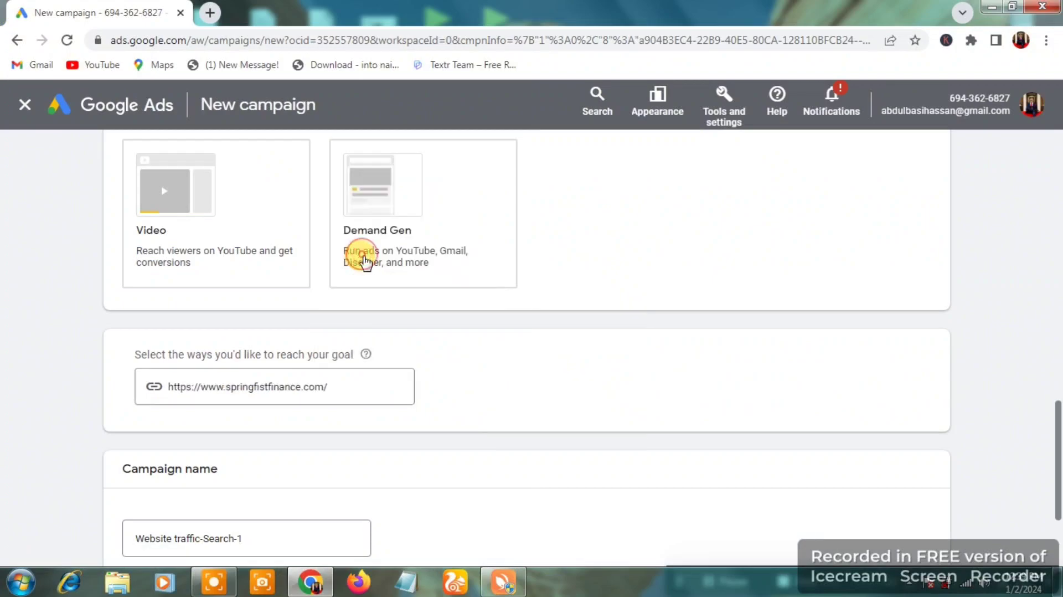
scroll(362, 260, down, 3)
click(270, 383)
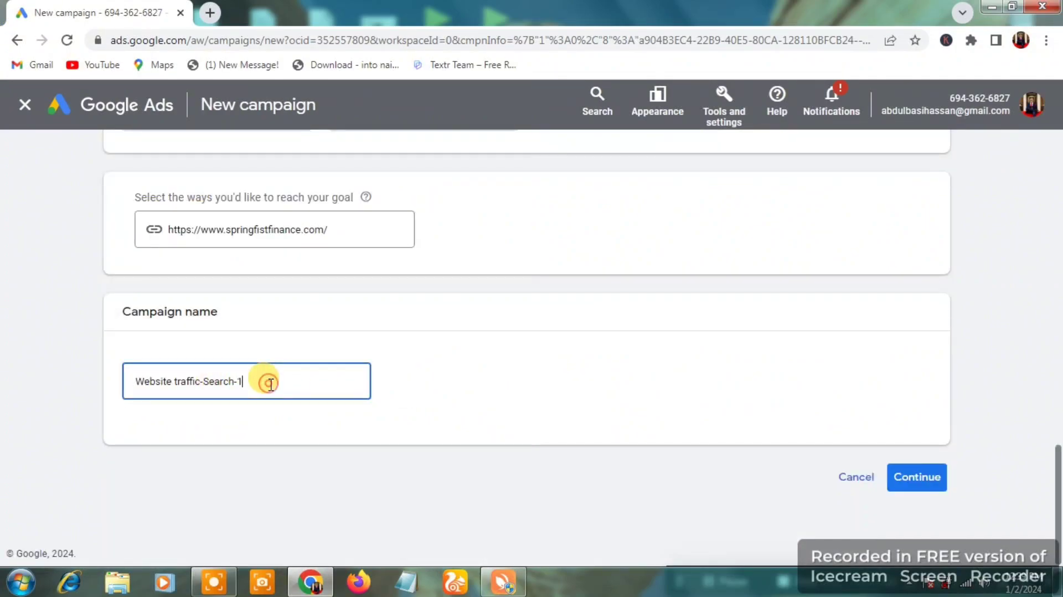
click(918, 480)
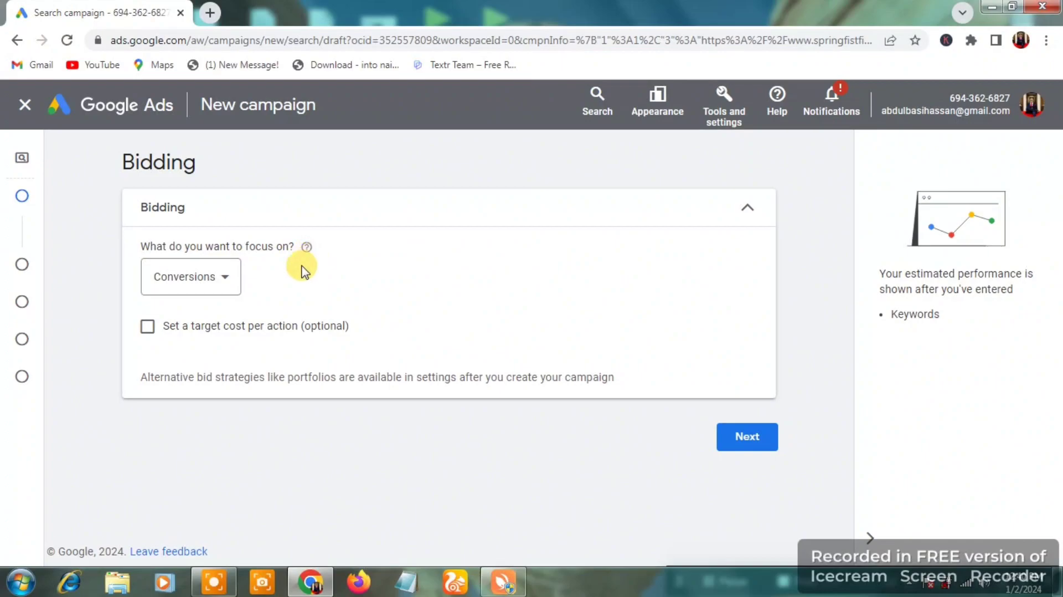
Step: Switch the bidding focus from Conversions to Clicks and continue to campaign settings
click(206, 278)
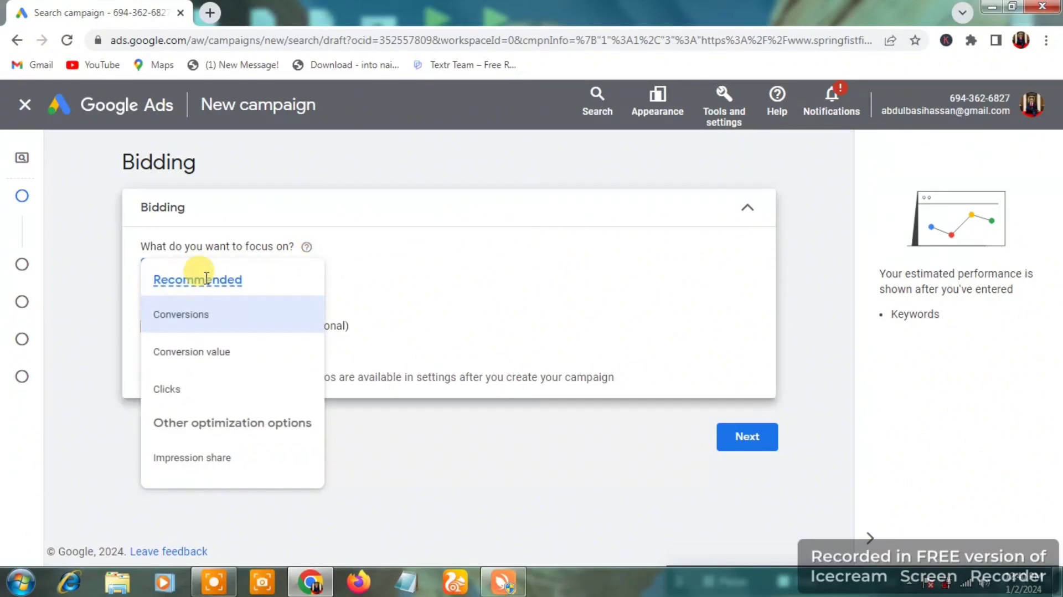
click(227, 400)
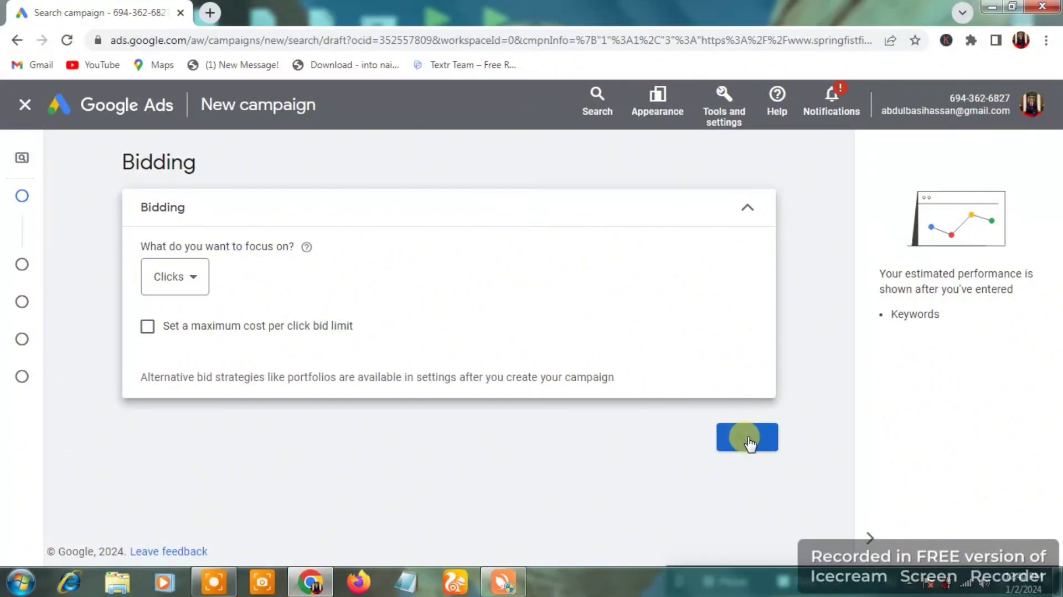
click(227, 589)
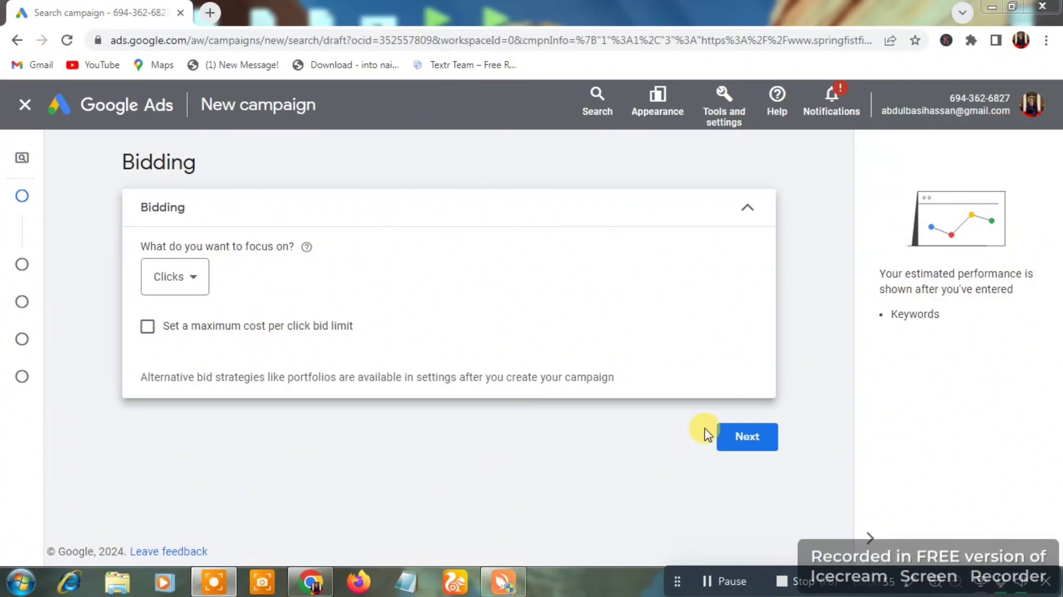
click(746, 437)
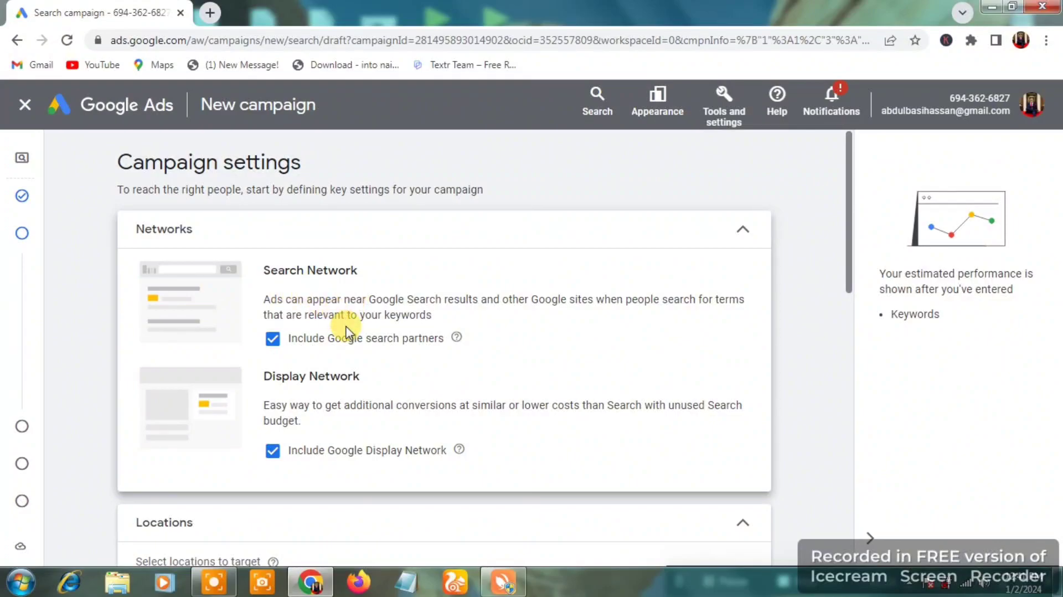
Step: Uncheck Include Google Display Network, keeping search partners, and scroll down to Locations
click(272, 451)
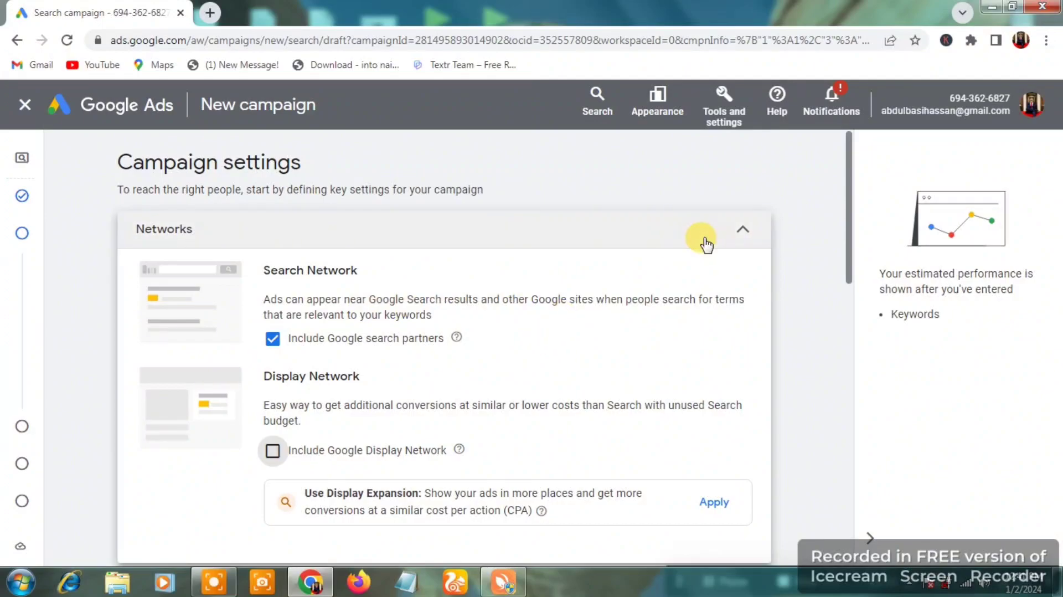
scroll(775, 256, down, 3)
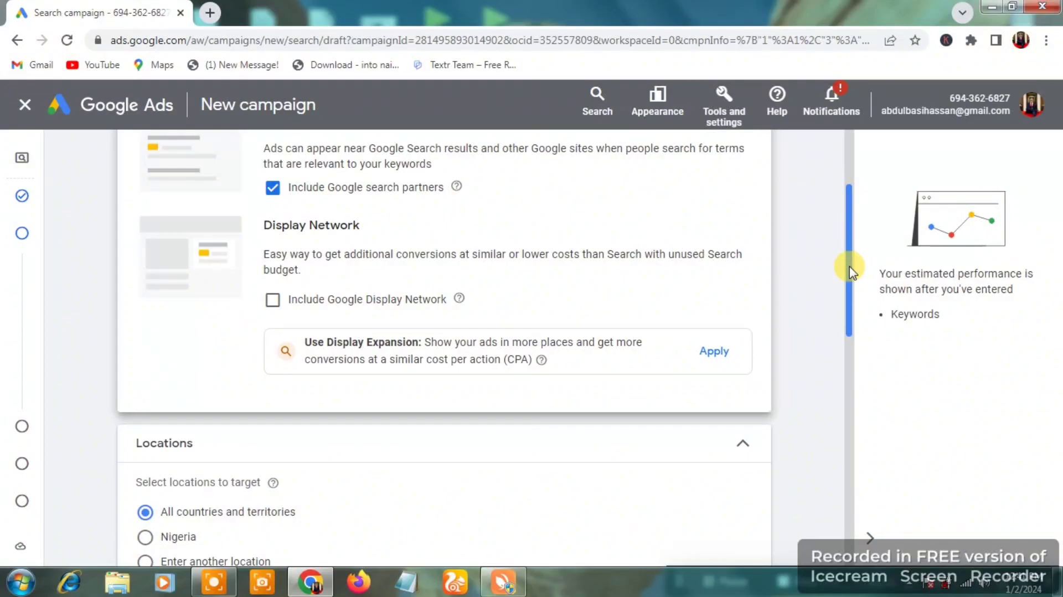
drag(850, 270, 855, 362)
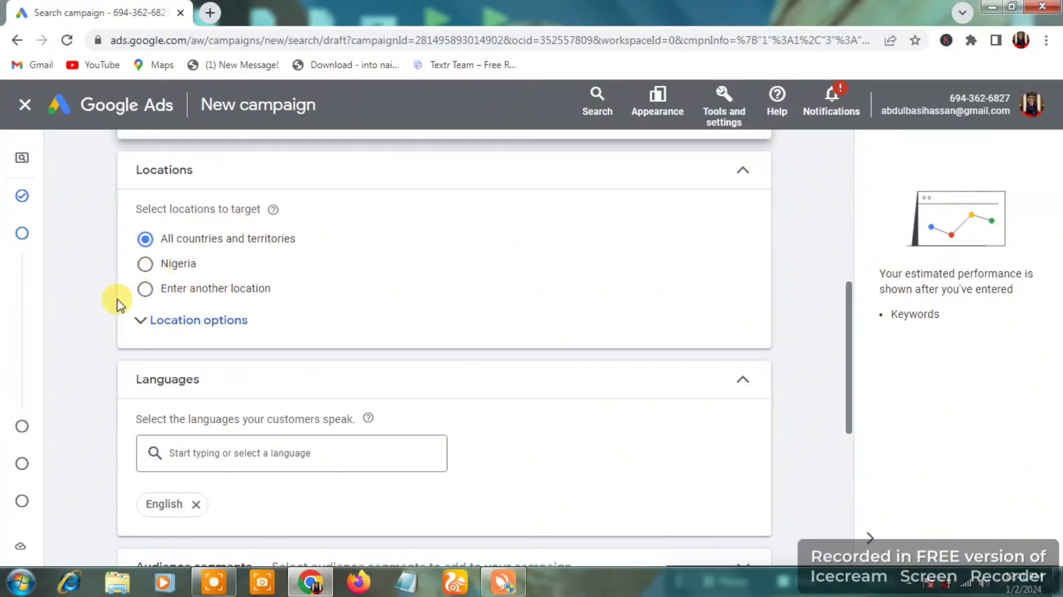
click(145, 293)
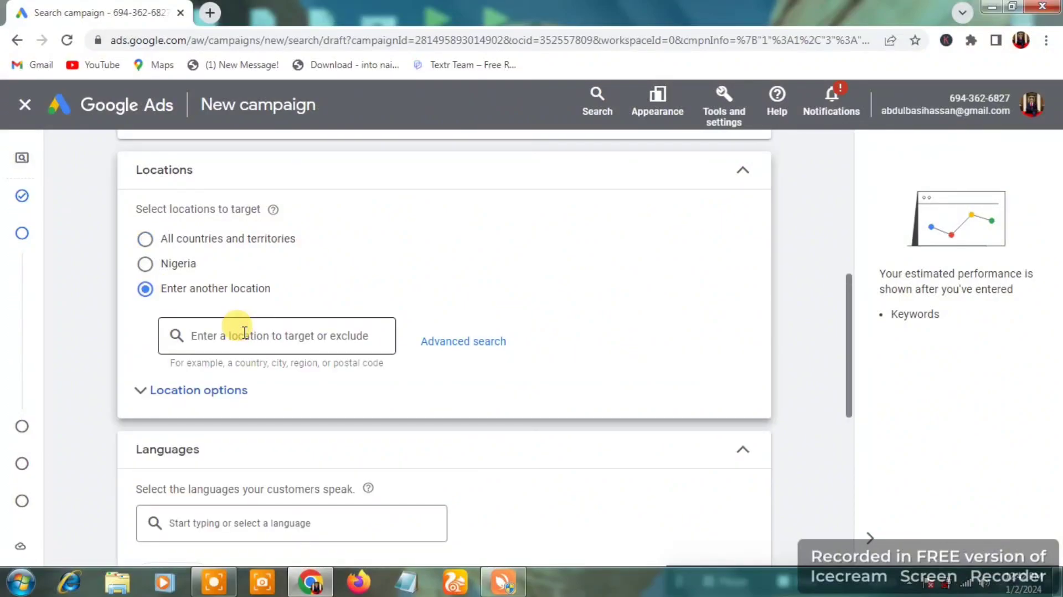
text(unite)
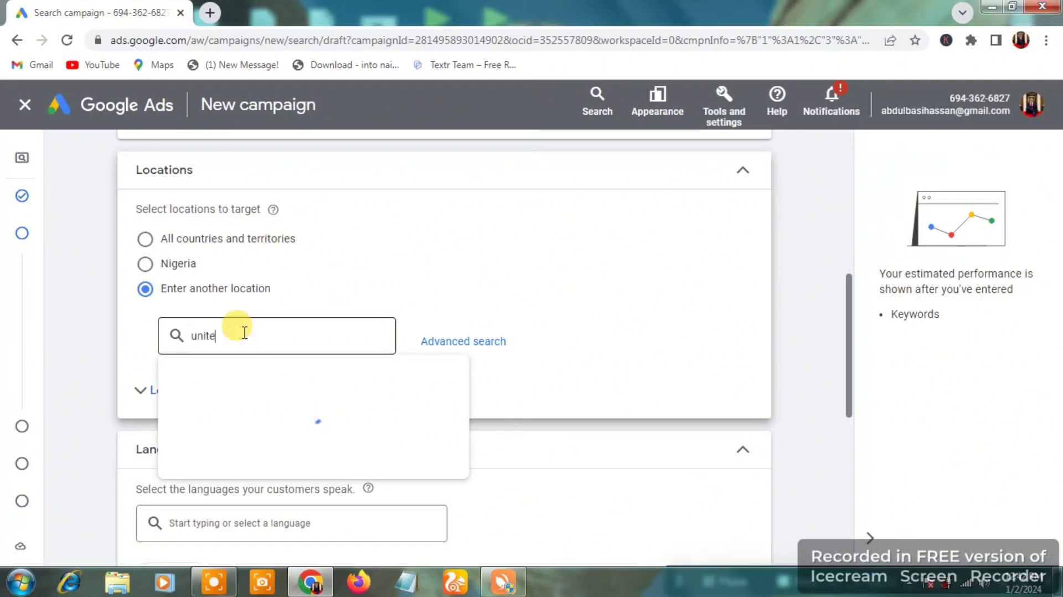
text(d)
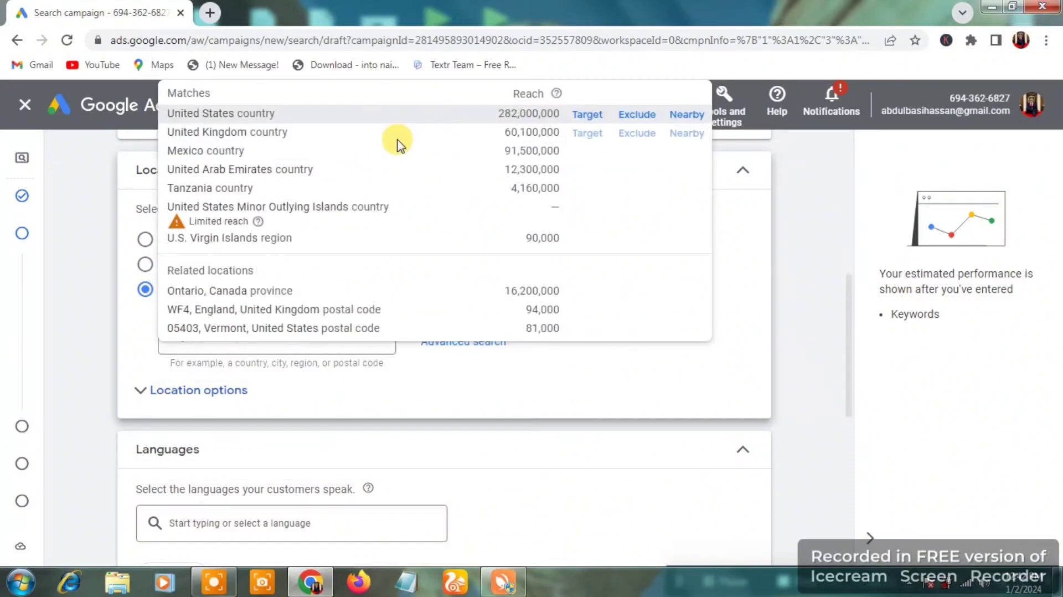
click(509, 369)
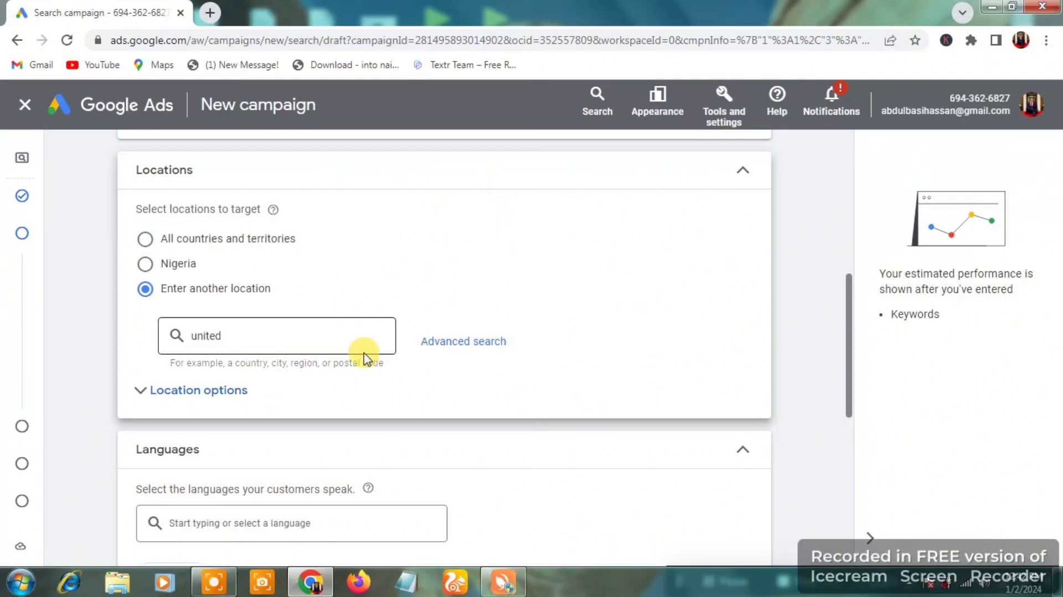
click(146, 264)
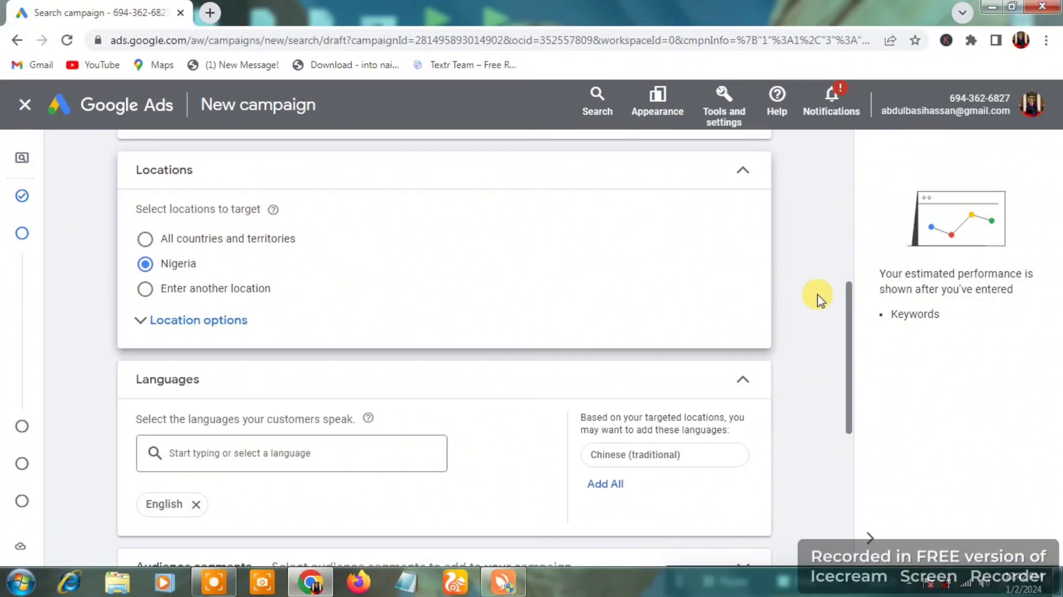
drag(847, 314, 852, 398)
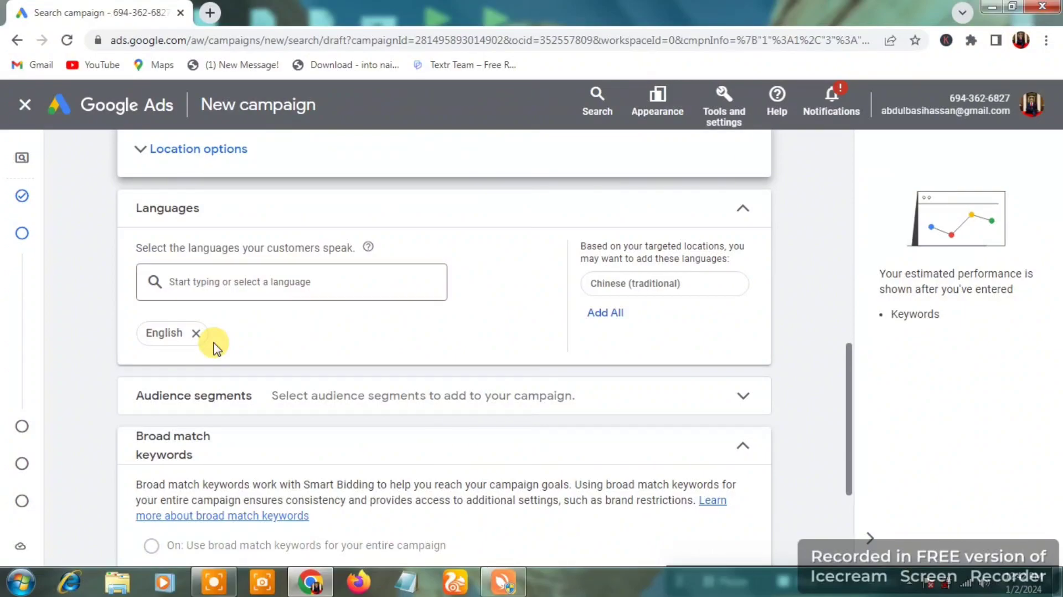
click(214, 276)
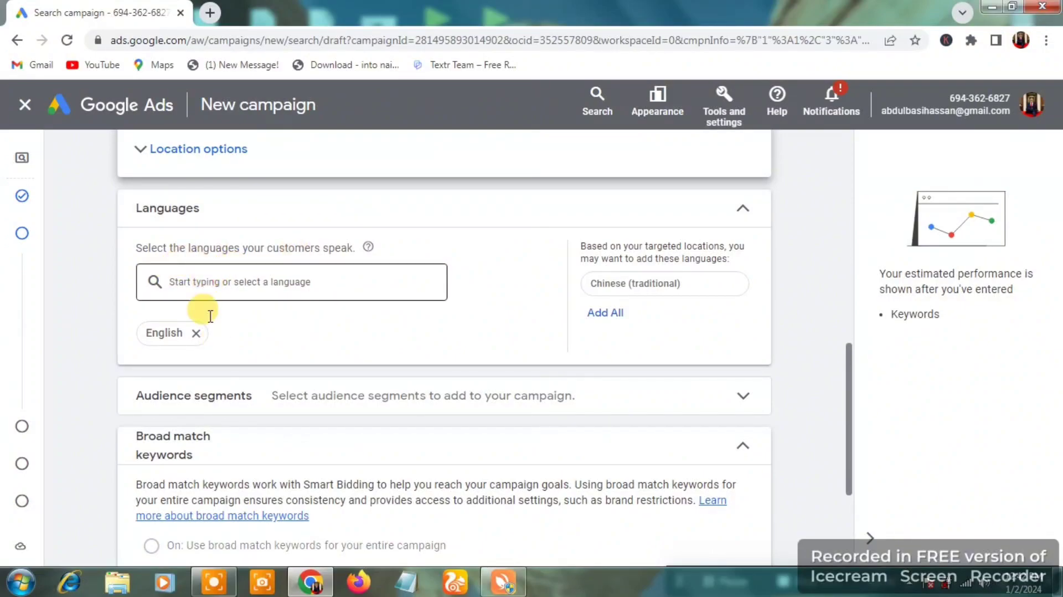
click(206, 298)
scroll(332, 332, down, 3)
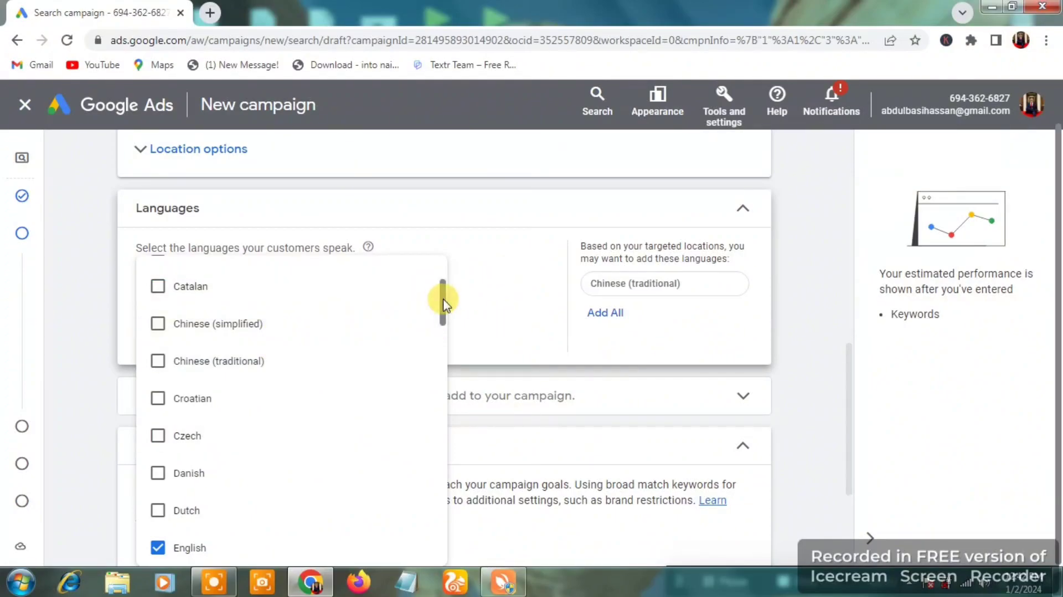
drag(441, 302, 442, 350)
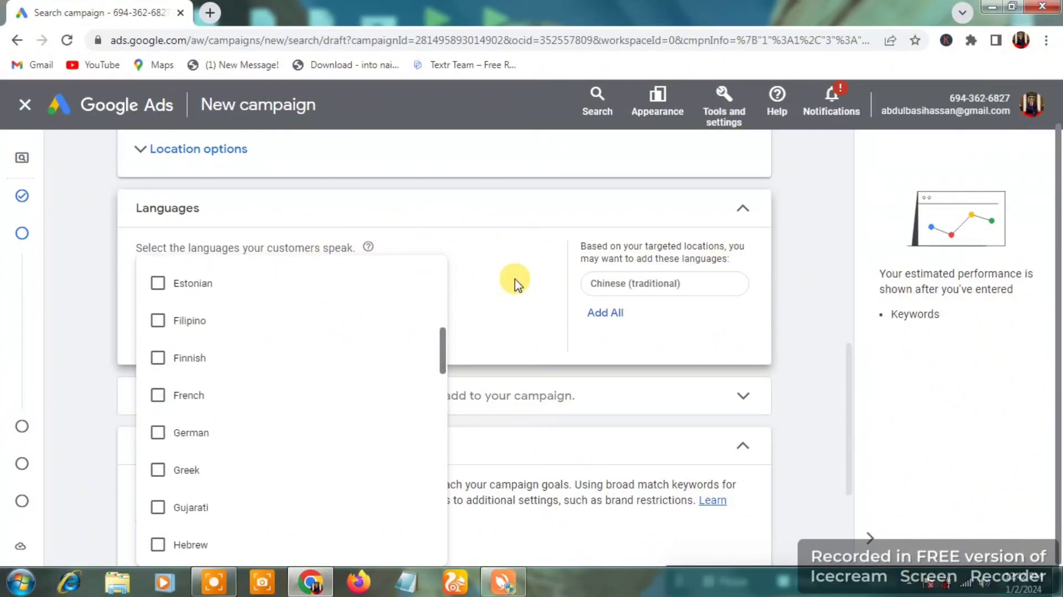
click(504, 320)
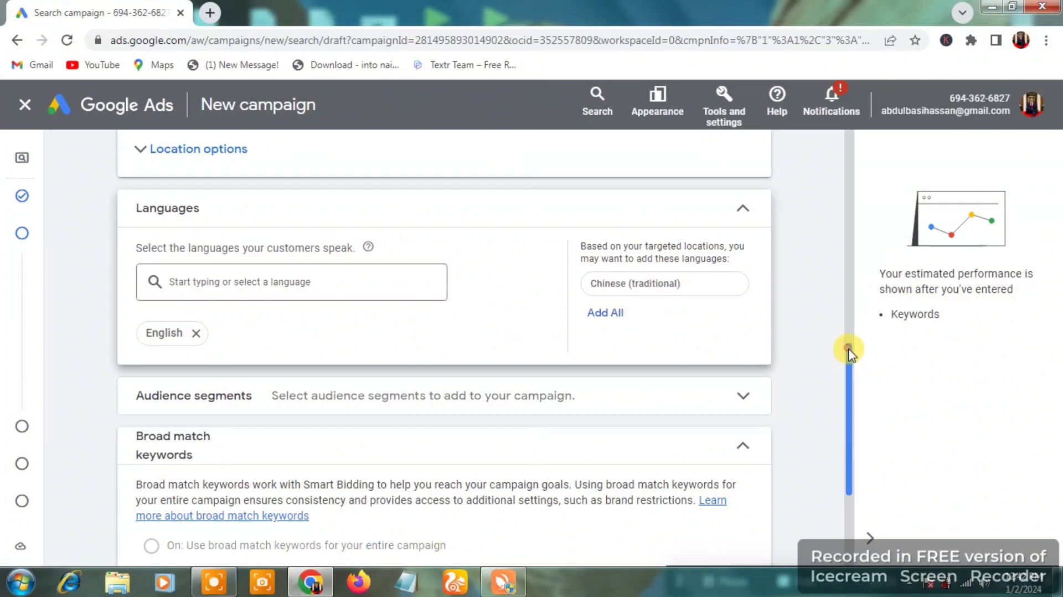
scroll(849, 353, down, 2)
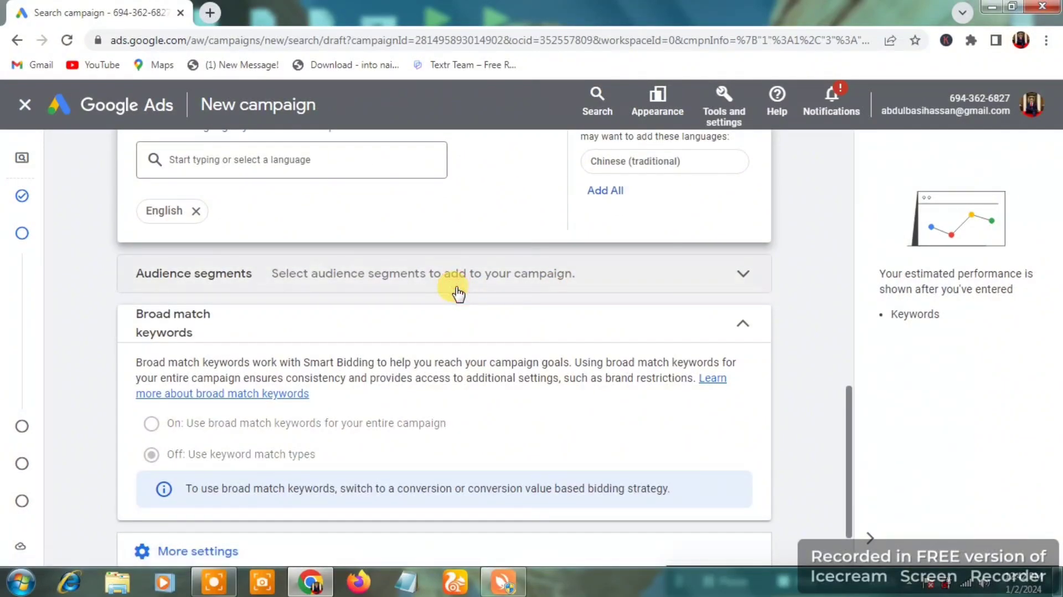
click(458, 289)
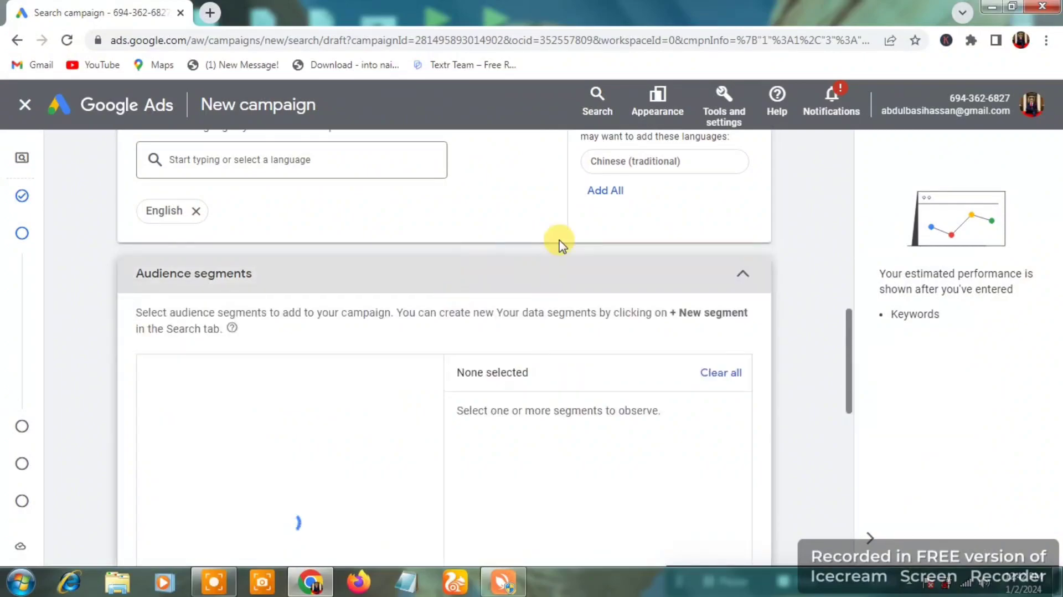
click(574, 273)
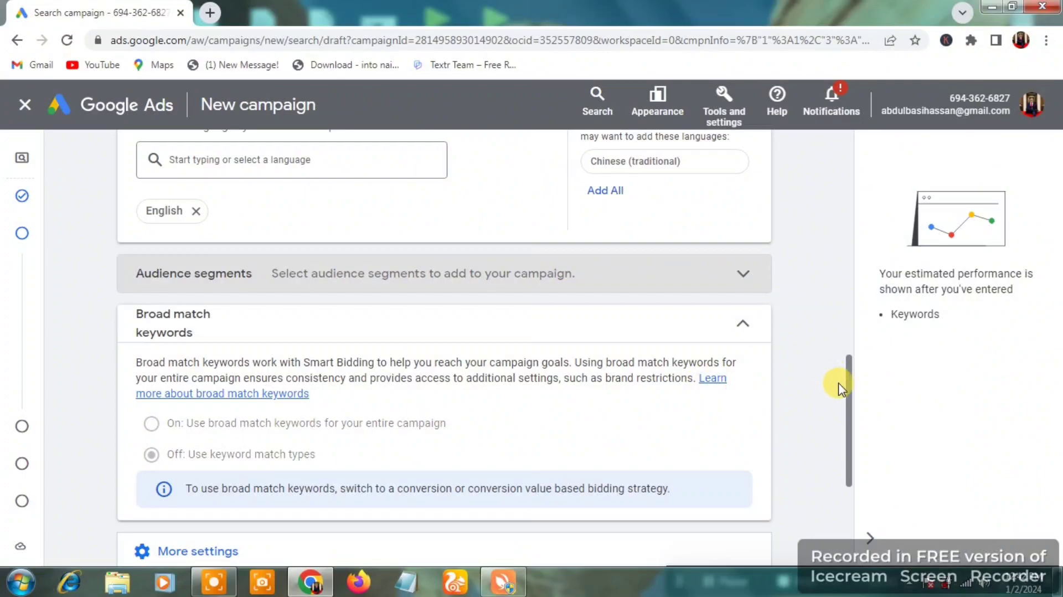
drag(851, 390, 851, 415)
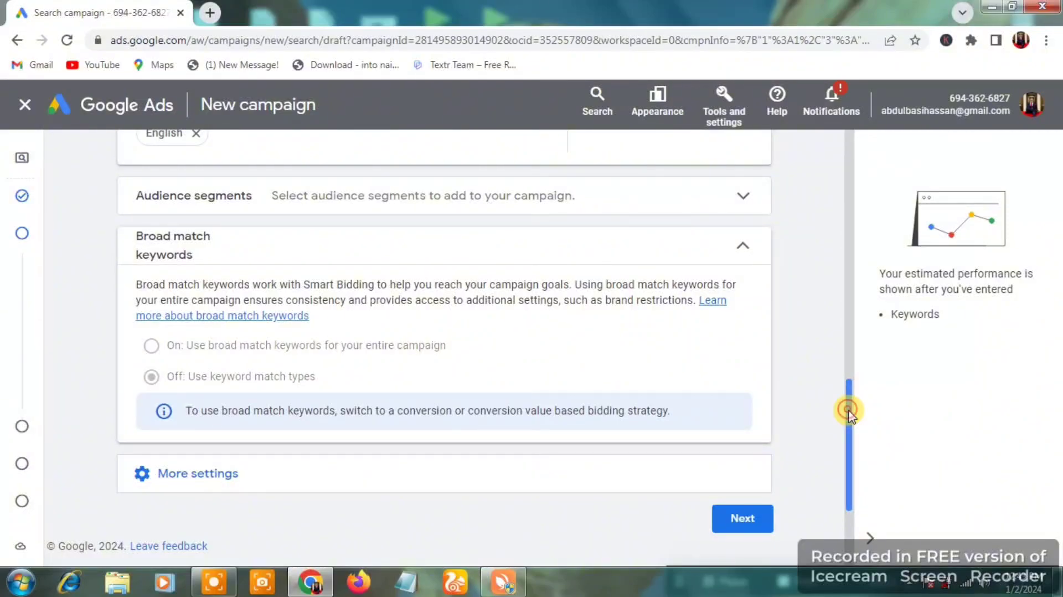
drag(849, 410, 848, 465)
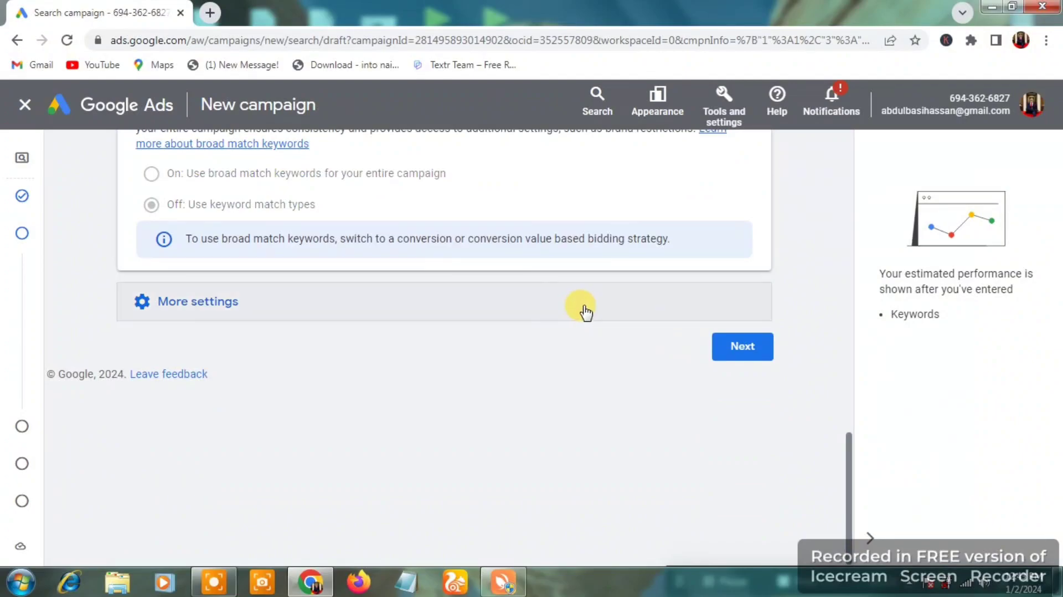
Step: In More settings, keep the start date Jan 2, 2024 and set End date to None
click(583, 310)
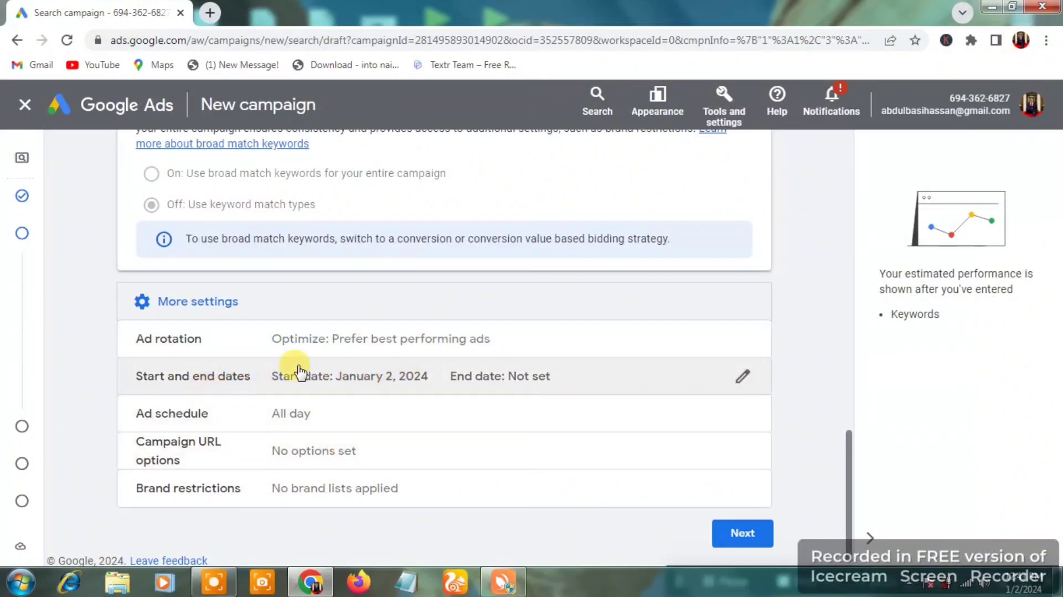
click(335, 383)
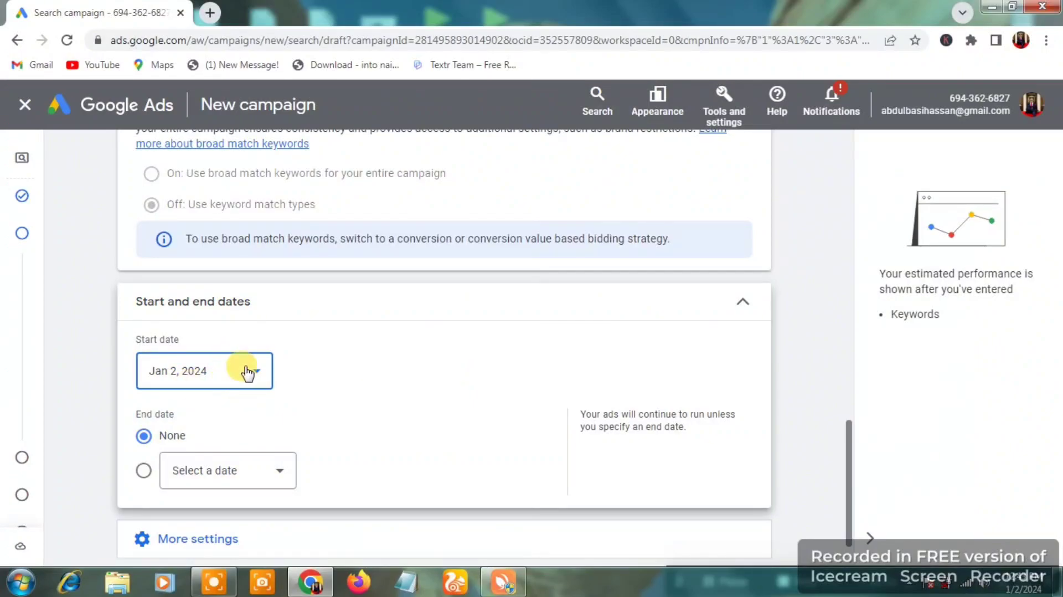
click(256, 383)
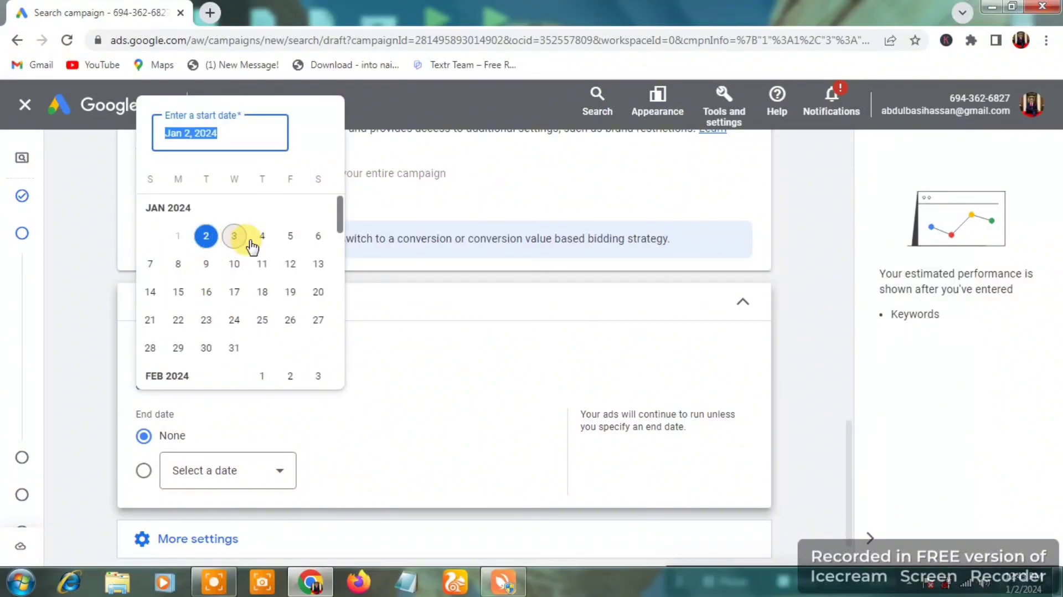
click(399, 366)
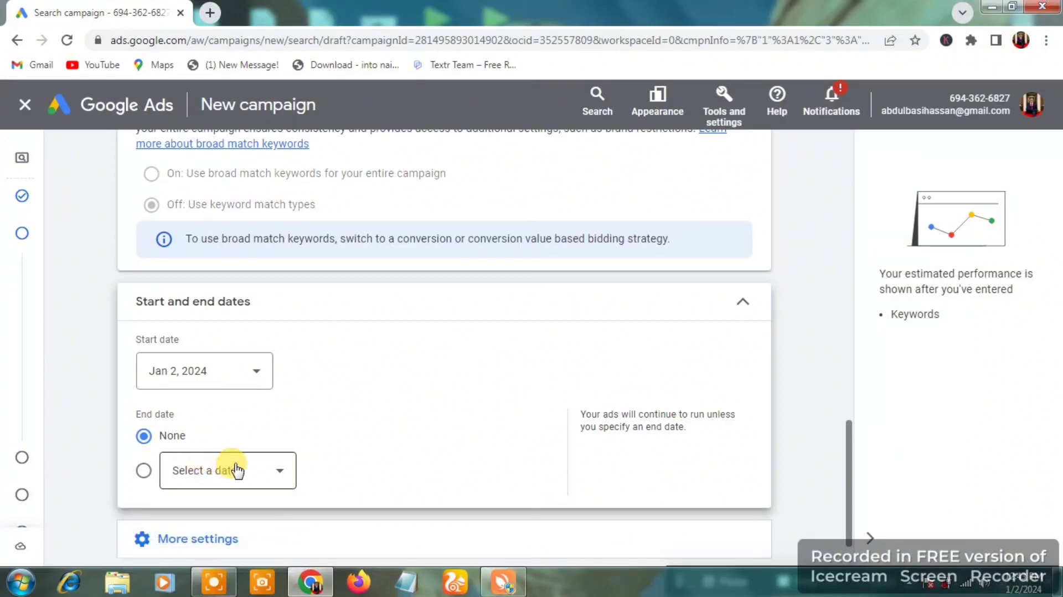
click(144, 472)
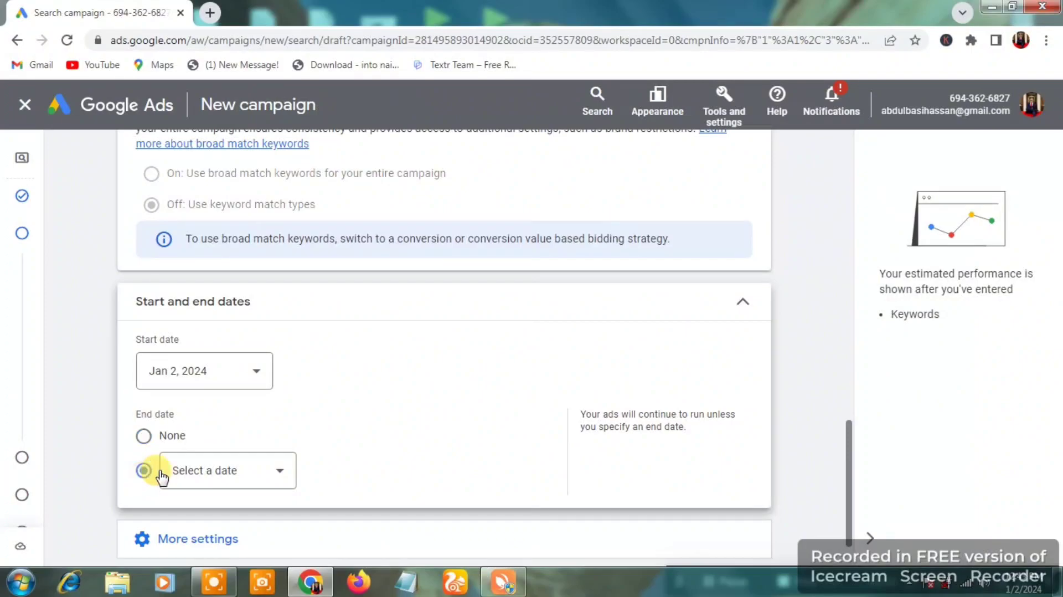
click(204, 476)
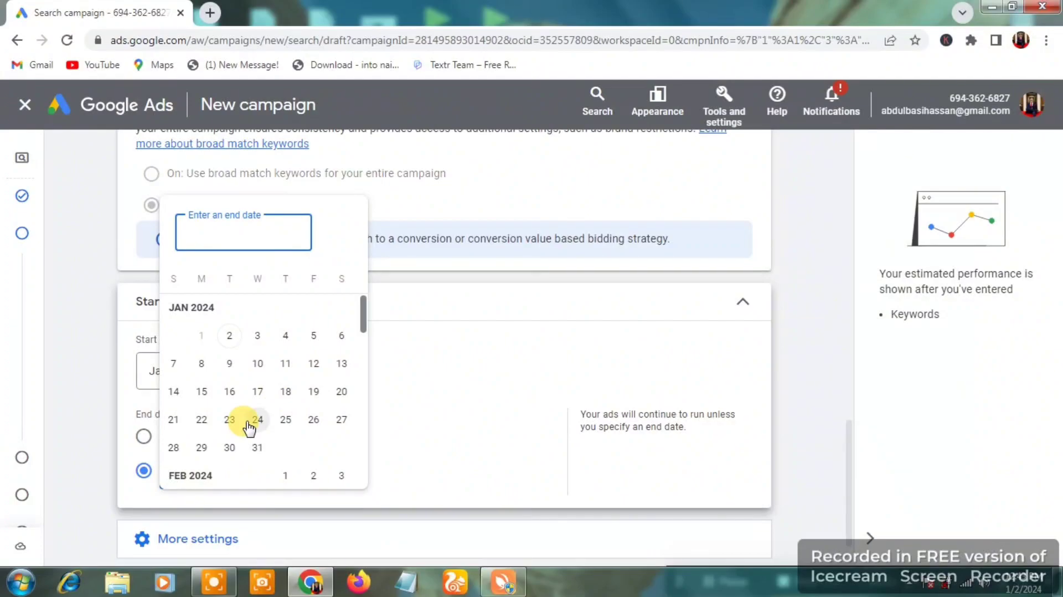
click(404, 425)
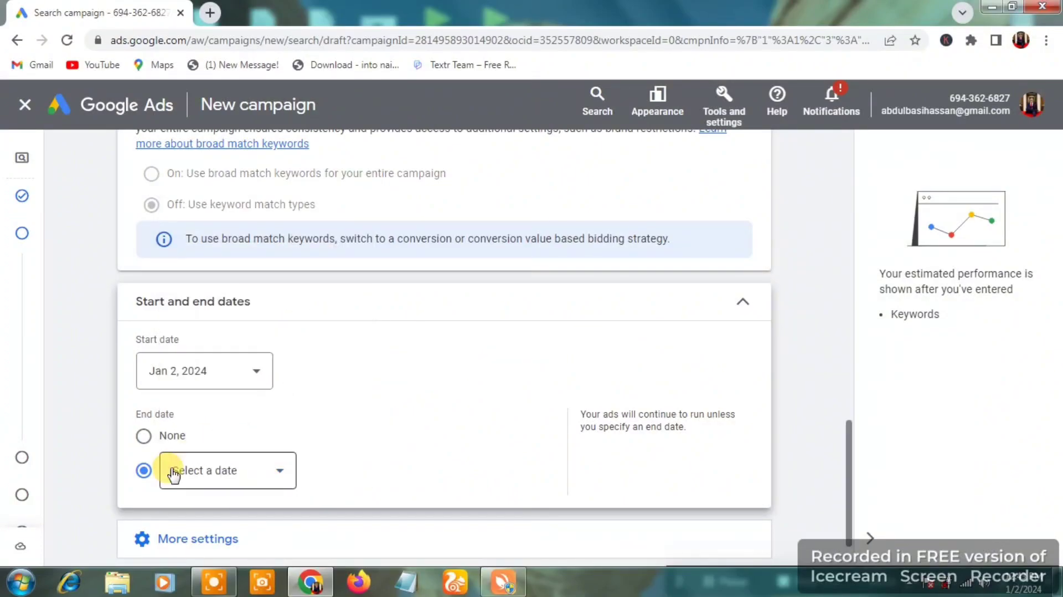
click(143, 435)
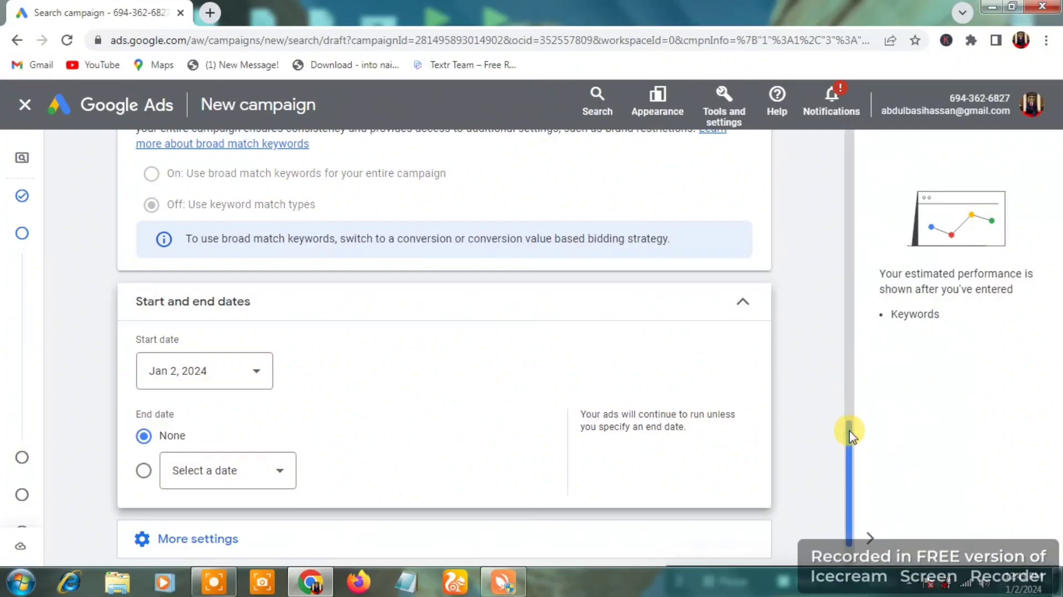
Step: Review the remaining additional settings and continue to the keywords and ads step
drag(846, 430, 855, 499)
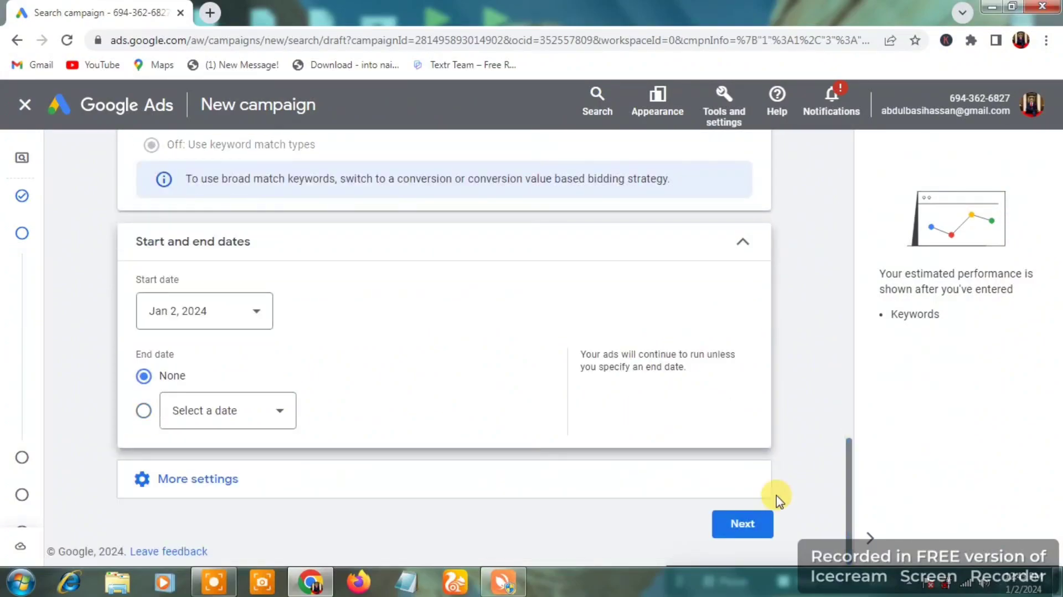
click(740, 490)
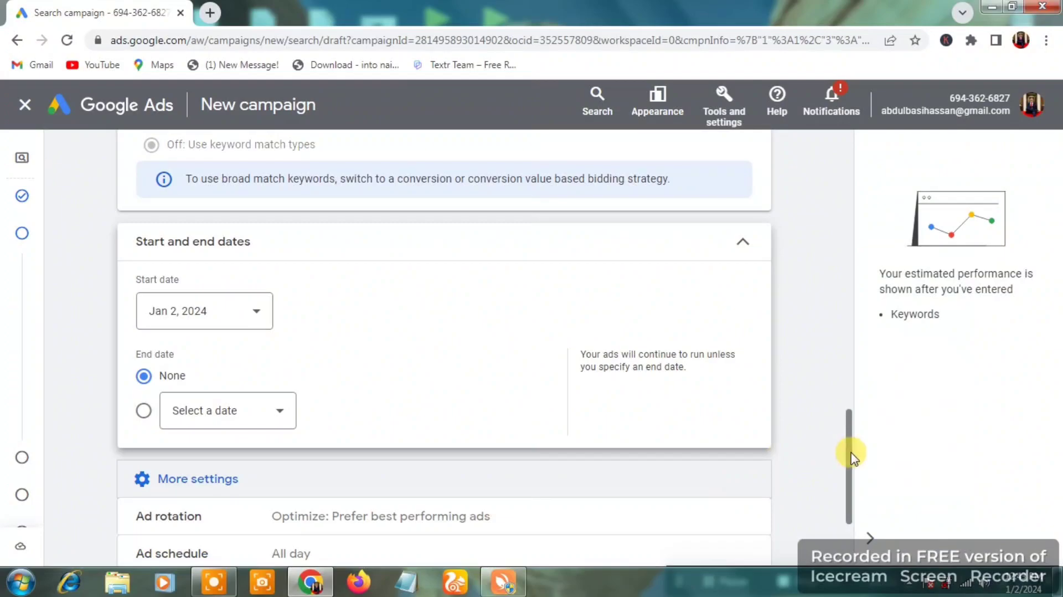
scroll(847, 439, down, 3)
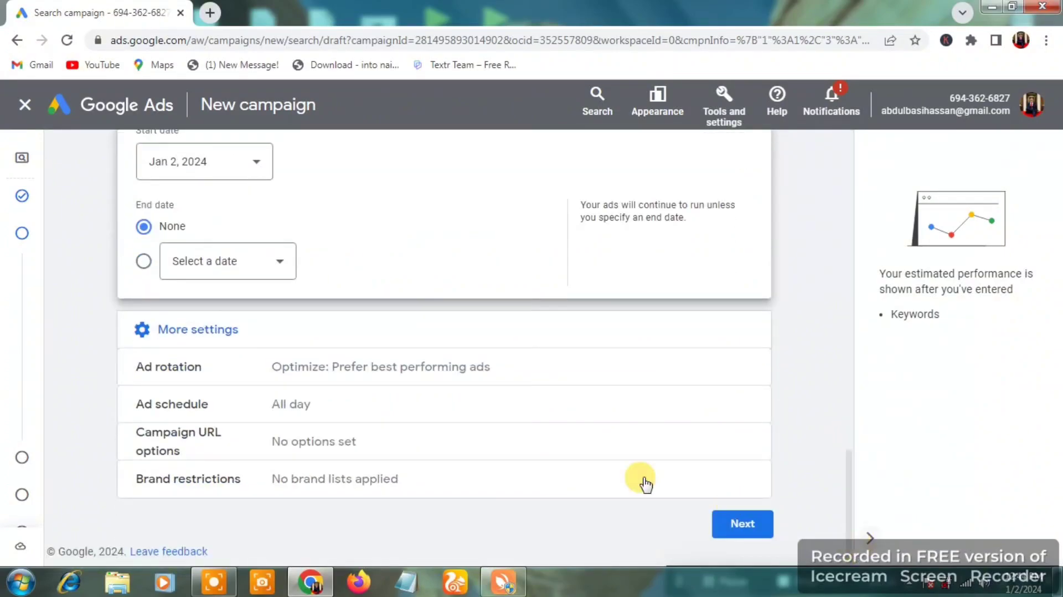
click(748, 528)
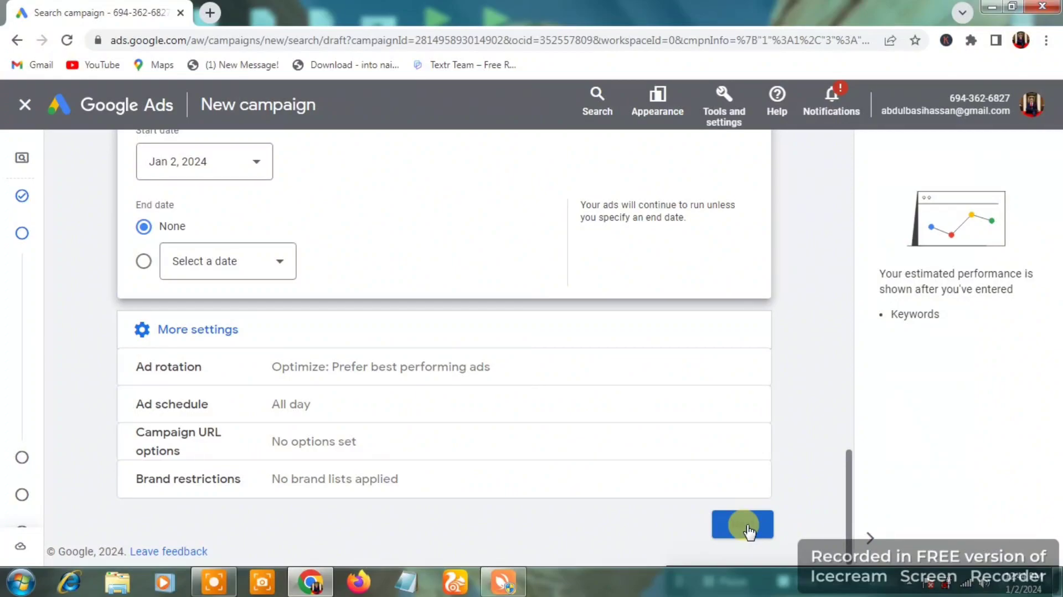
scroll(851, 208, up, 1)
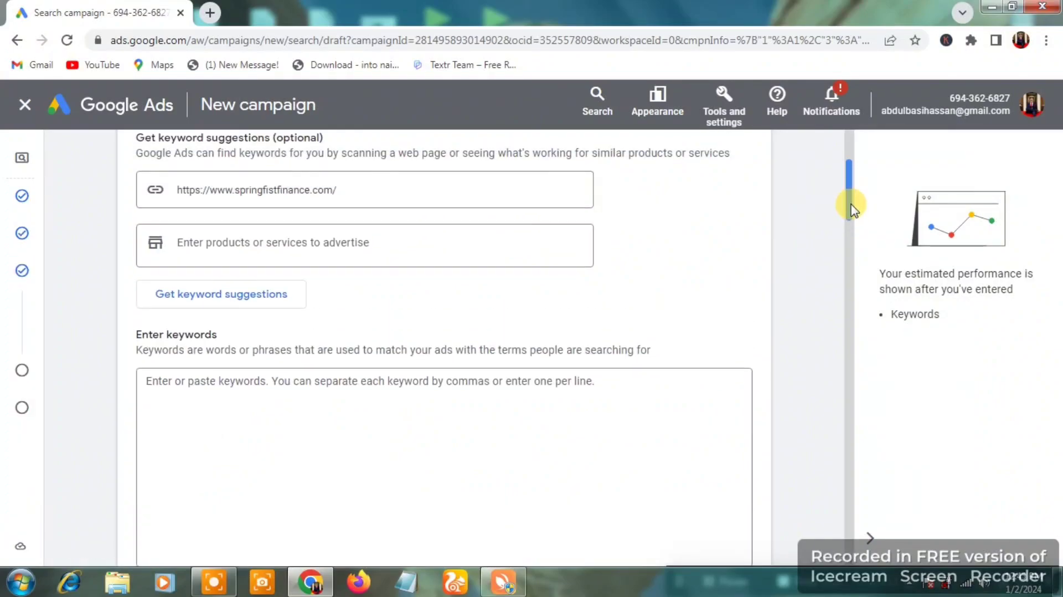
drag(851, 208, 847, 209)
click(409, 423)
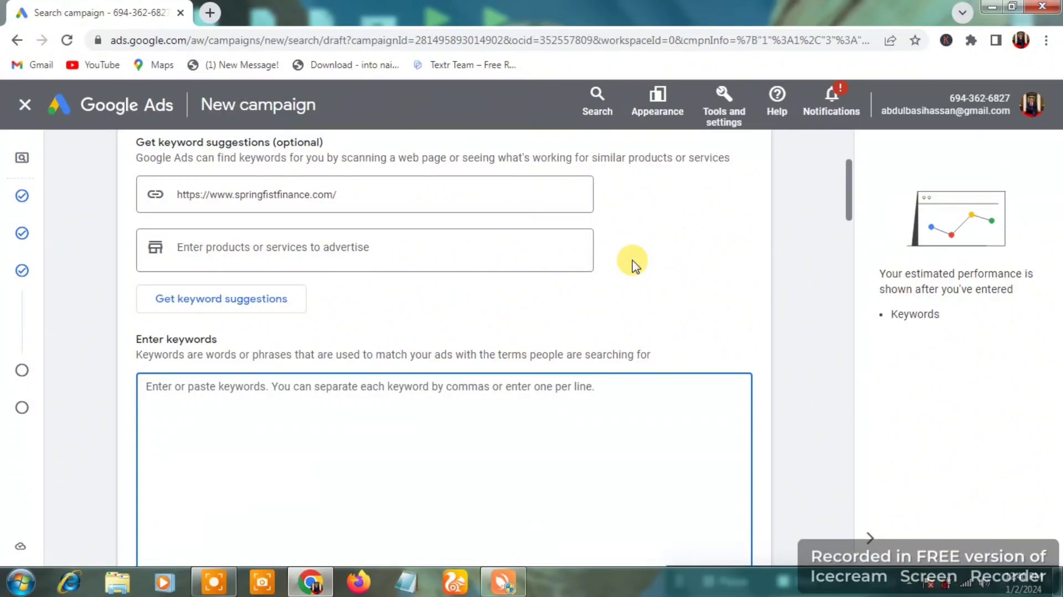
click(363, 198)
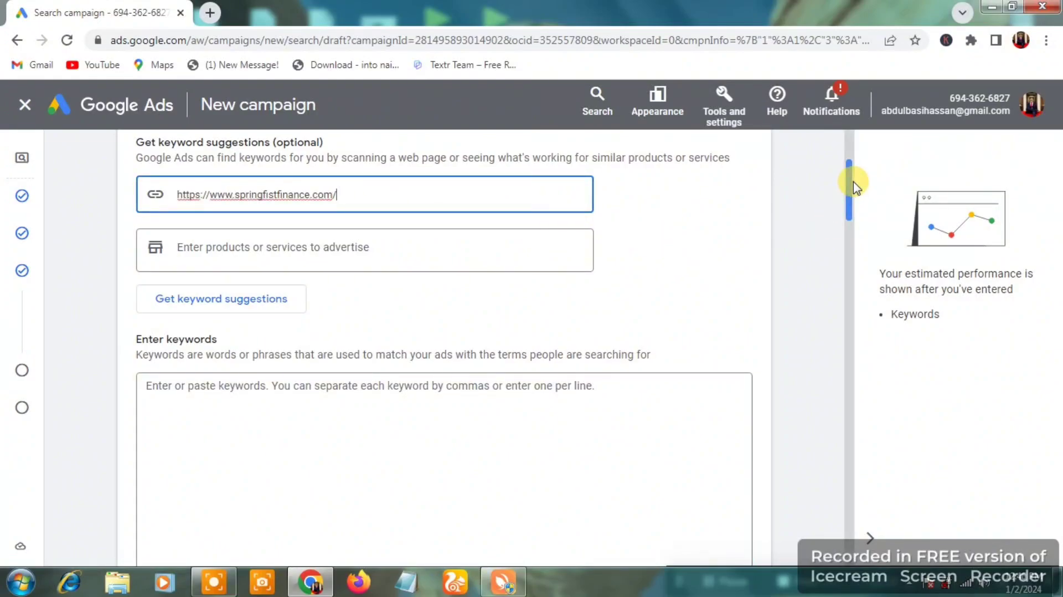
drag(849, 187, 847, 209)
click(514, 254)
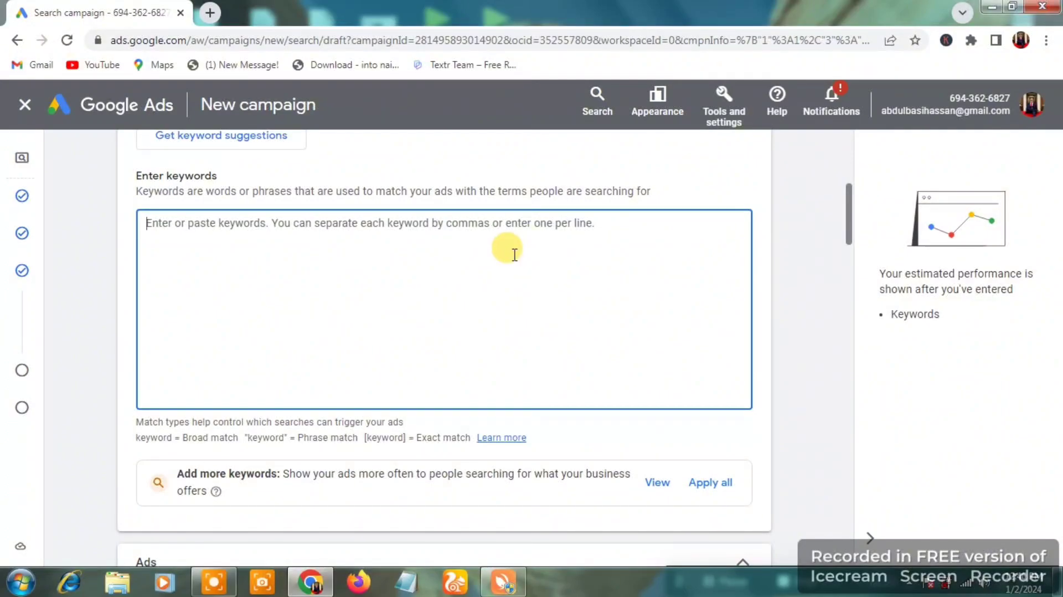
text(google ads services)
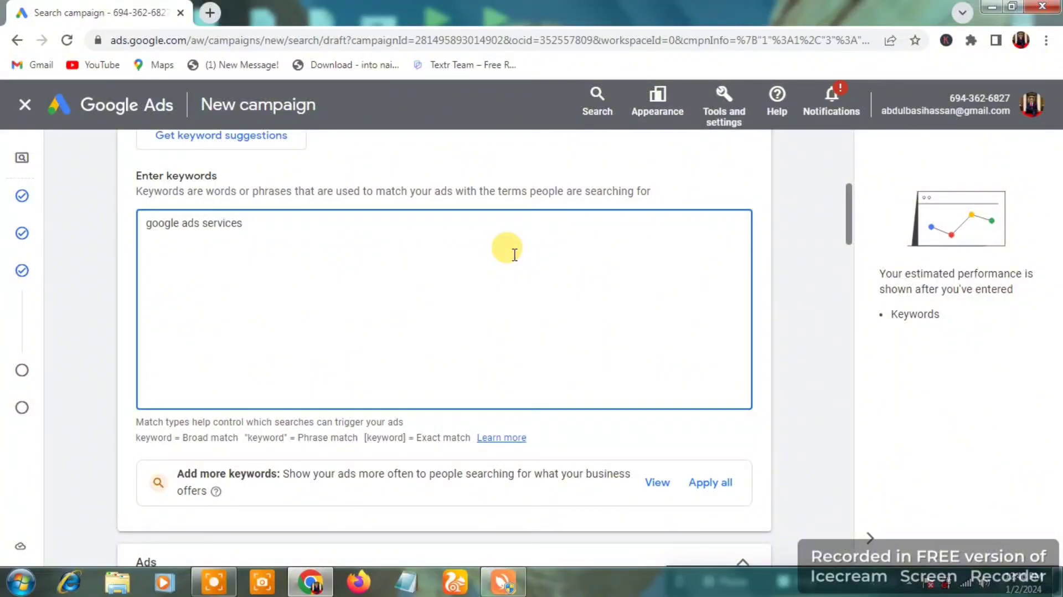
Step: Add 'facebook ads agency' on a new line below 'google ads services' and refresh the estimates
click(809, 308)
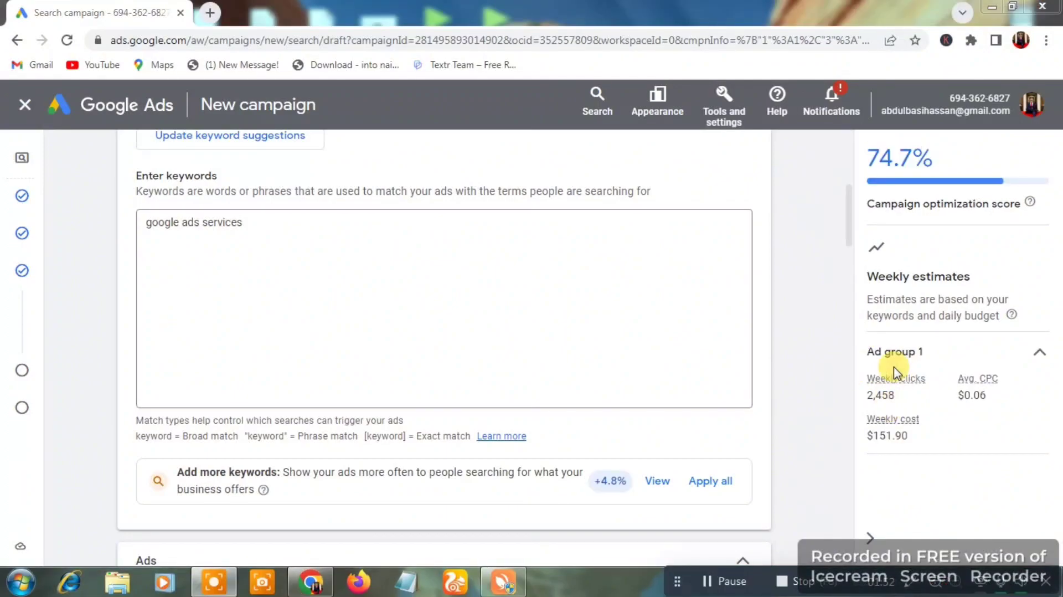
mouse_move(888, 389)
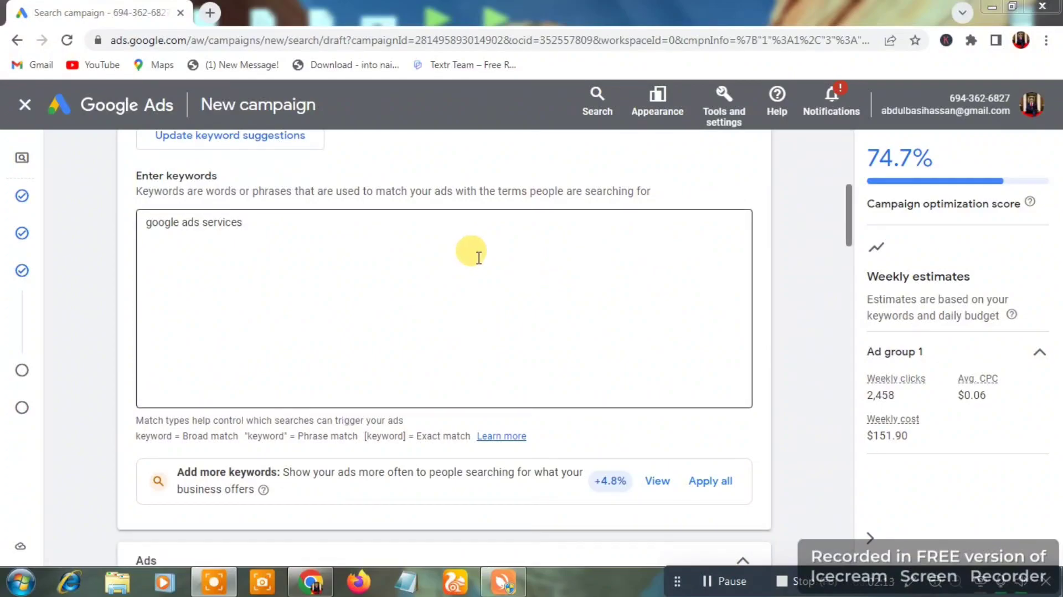
click(245, 227)
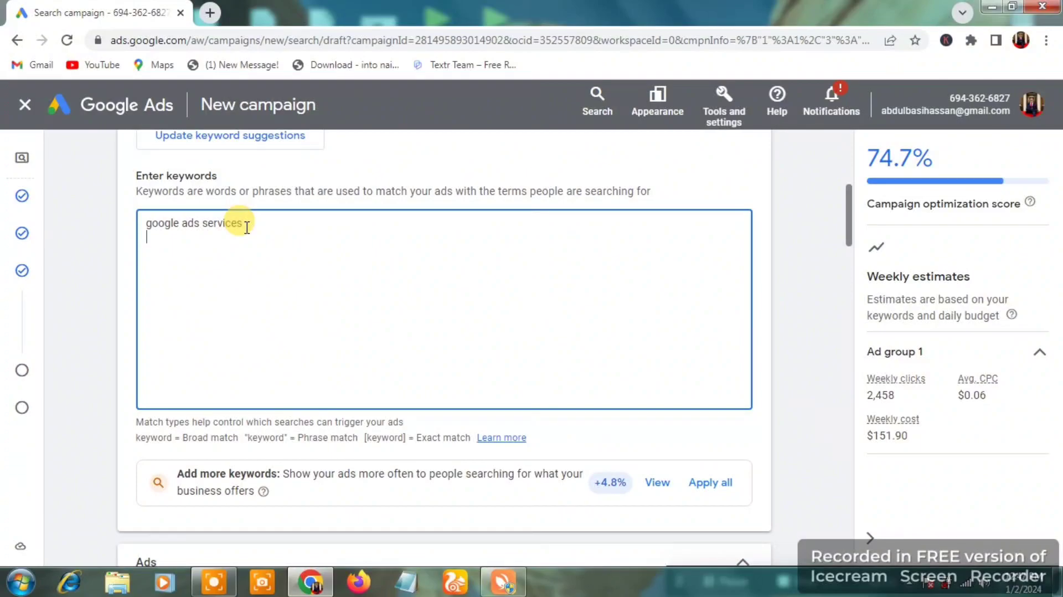
key(Return)
text(facebook ads)
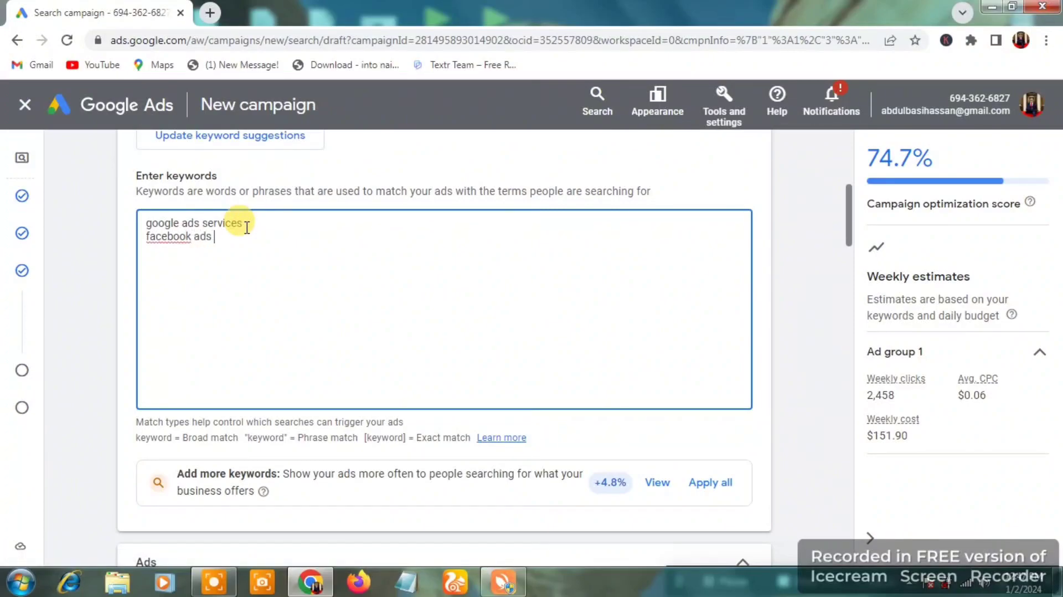
text( agency)
click(796, 252)
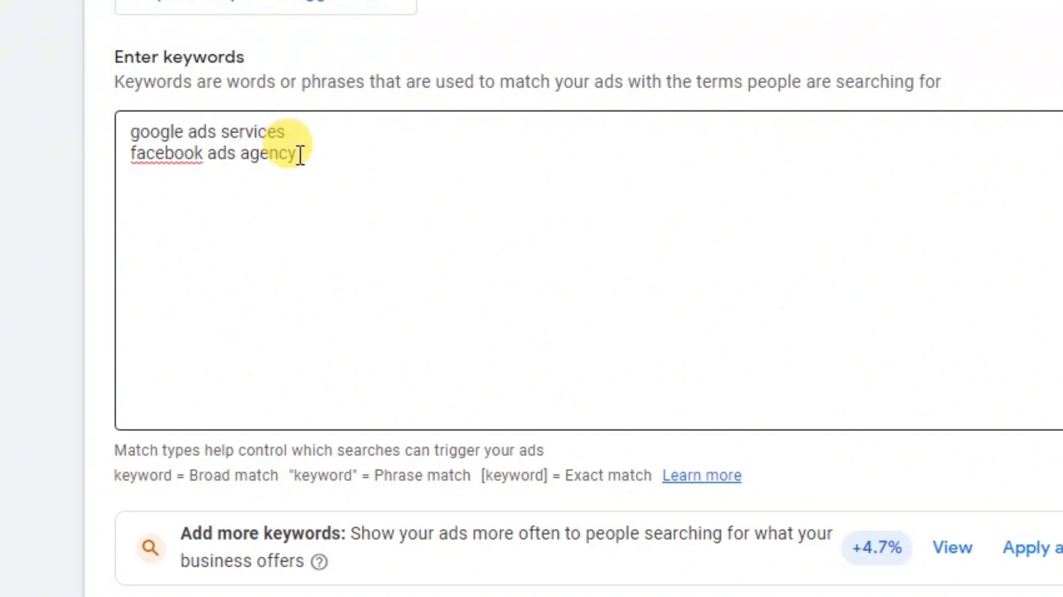
Step: Add a closing bracket after 'google ads services' to begin exact matching
drag(299, 155, 101, 148)
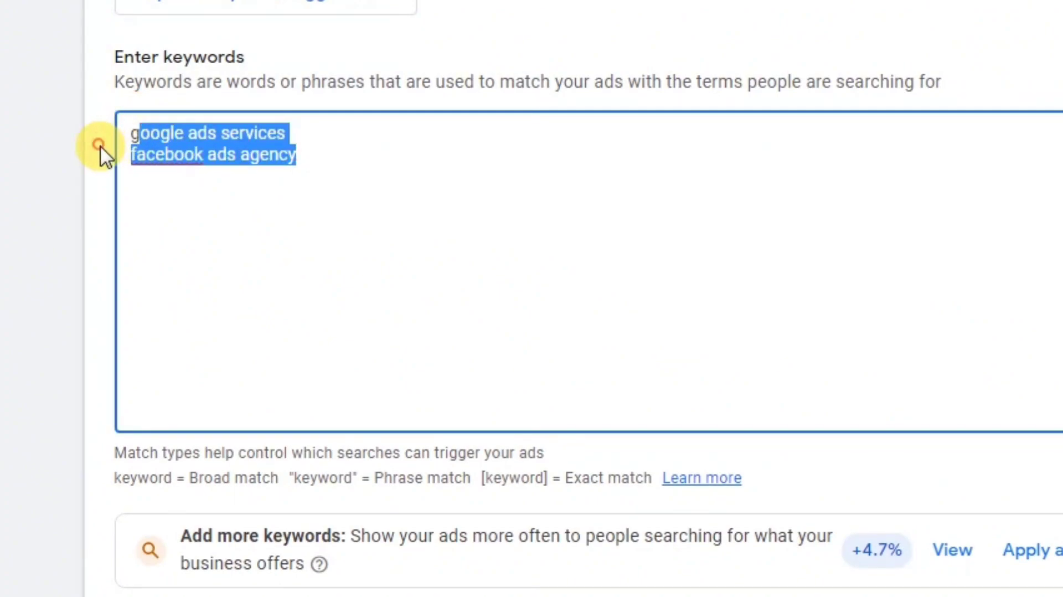
click(103, 152)
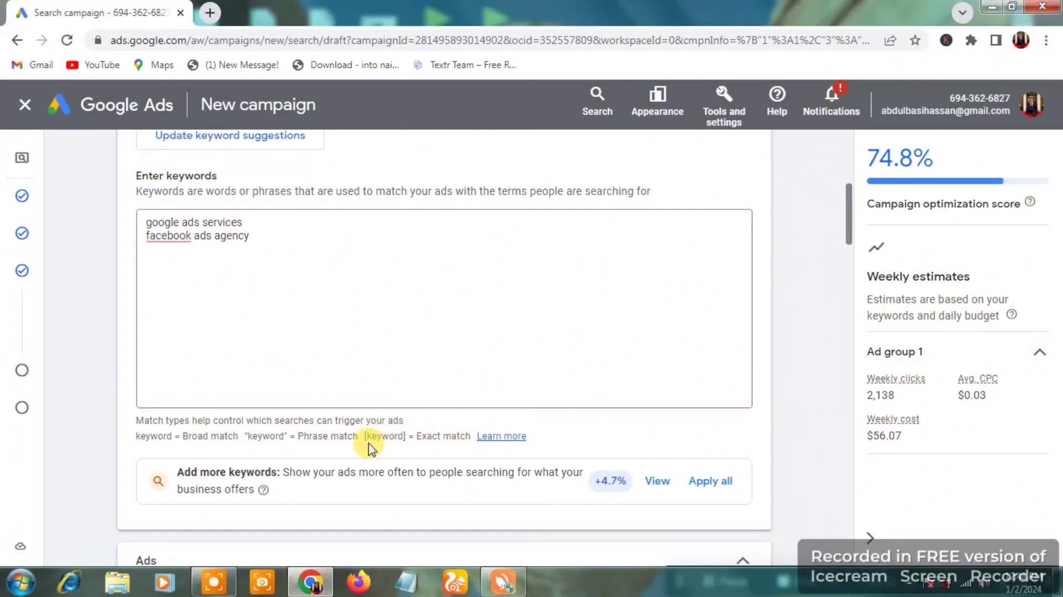
click(244, 219)
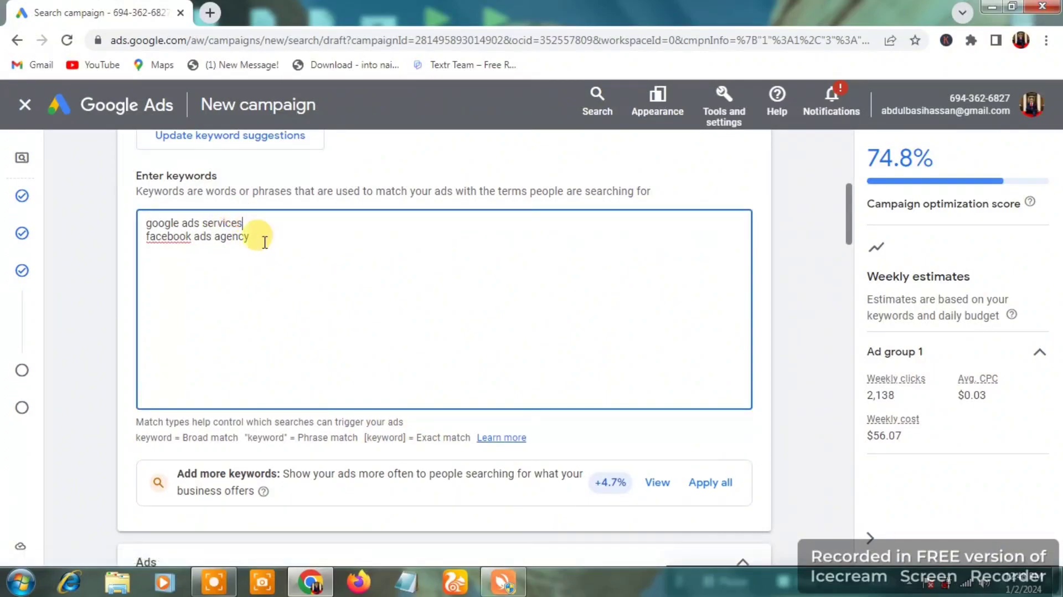
text(])
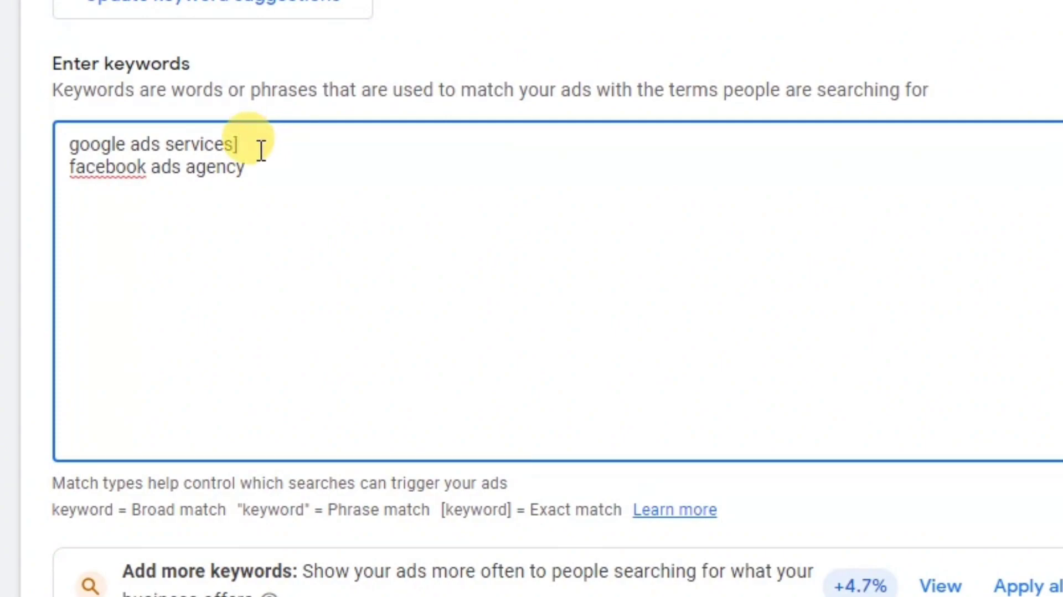
Step: Finish bracketing both keyword lines as [google ads services] and [facebook ads agency], then commit
click(71, 147)
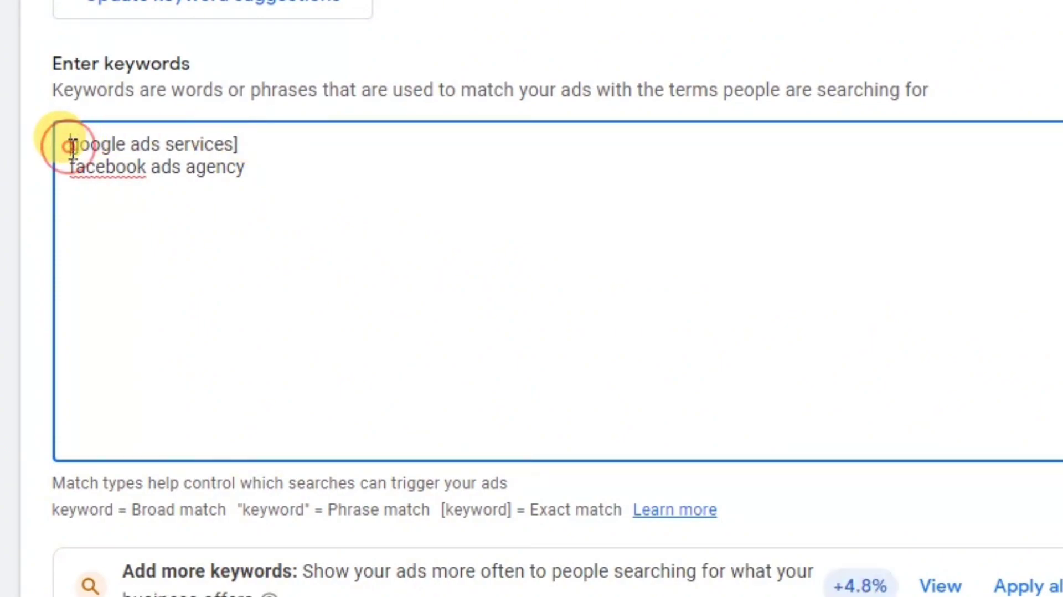
text([)
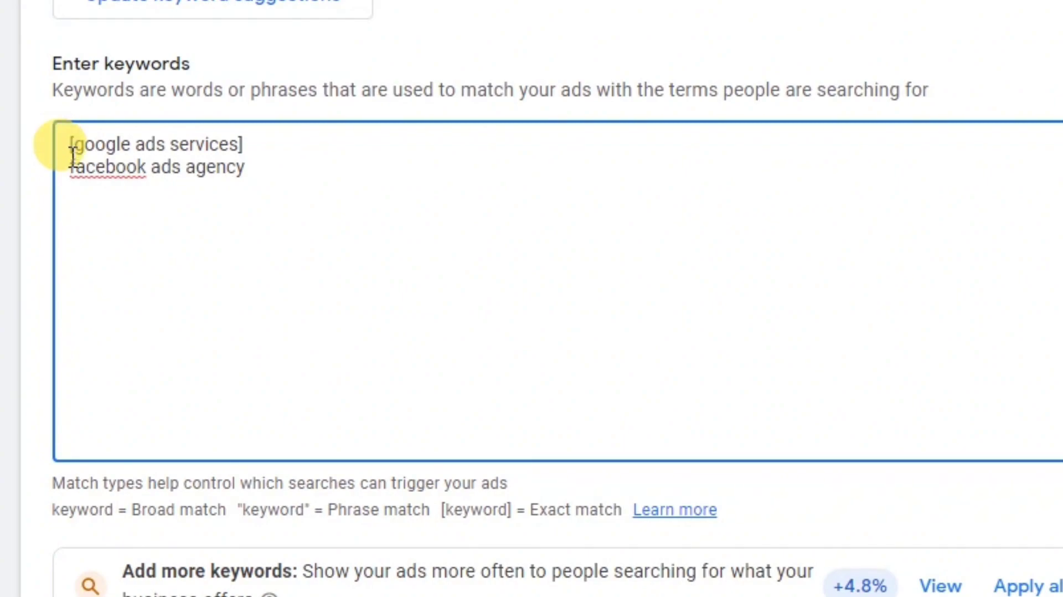
click(73, 168)
text([)
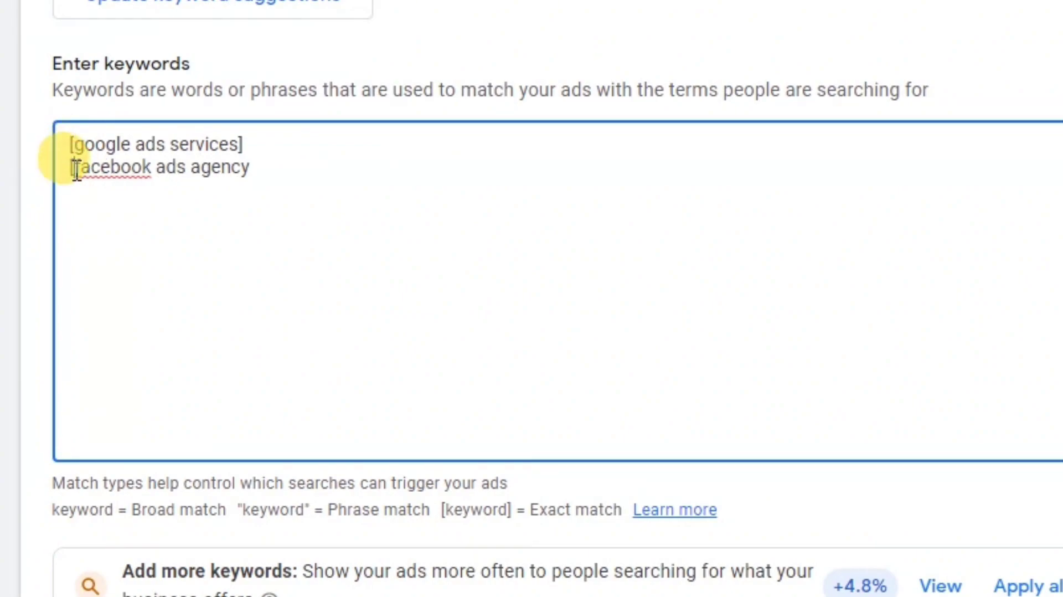
click(255, 169)
text(])
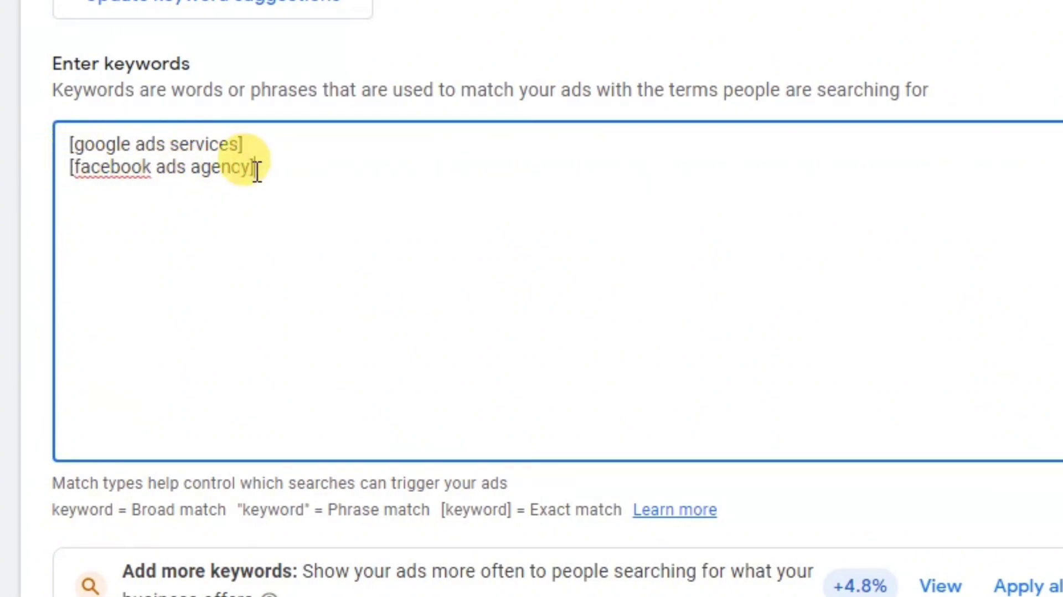
key(Tab)
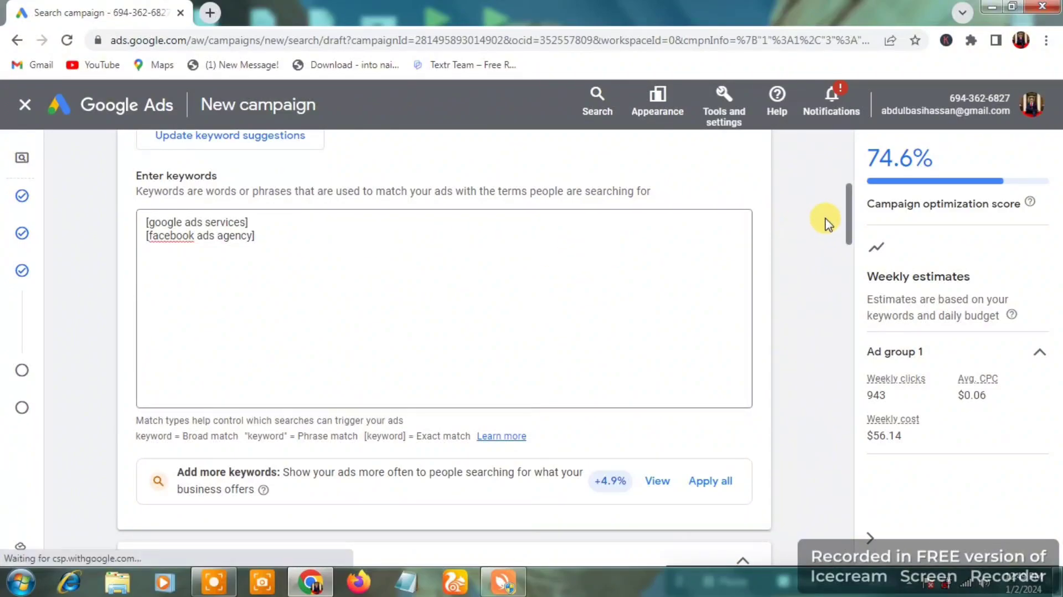
drag(850, 224, 849, 277)
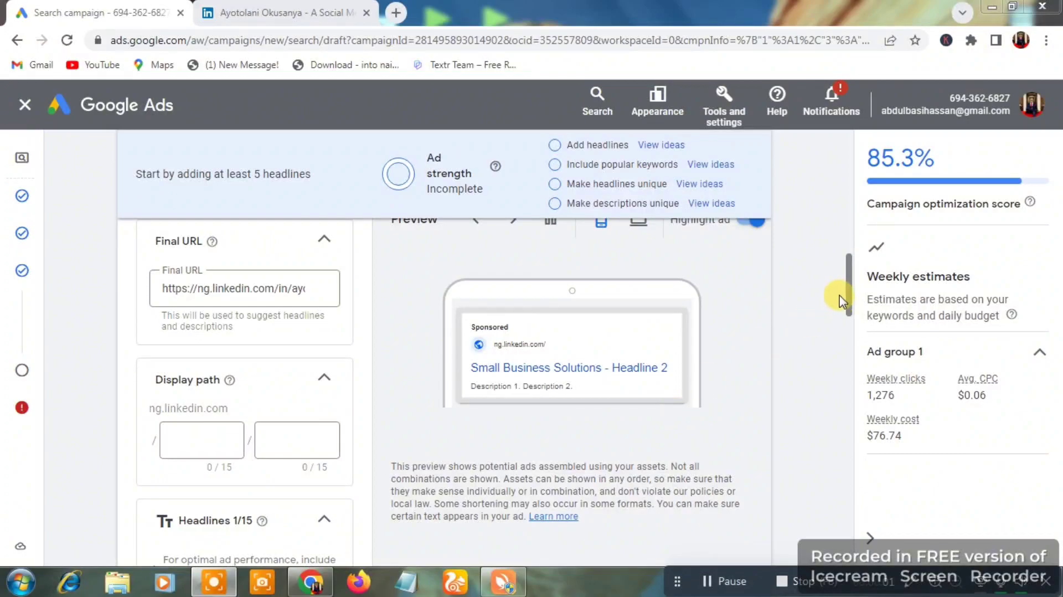
Step: Set the ad's display path to the advertiser's name and 'home', then bring the headlines into view
drag(848, 269, 851, 293)
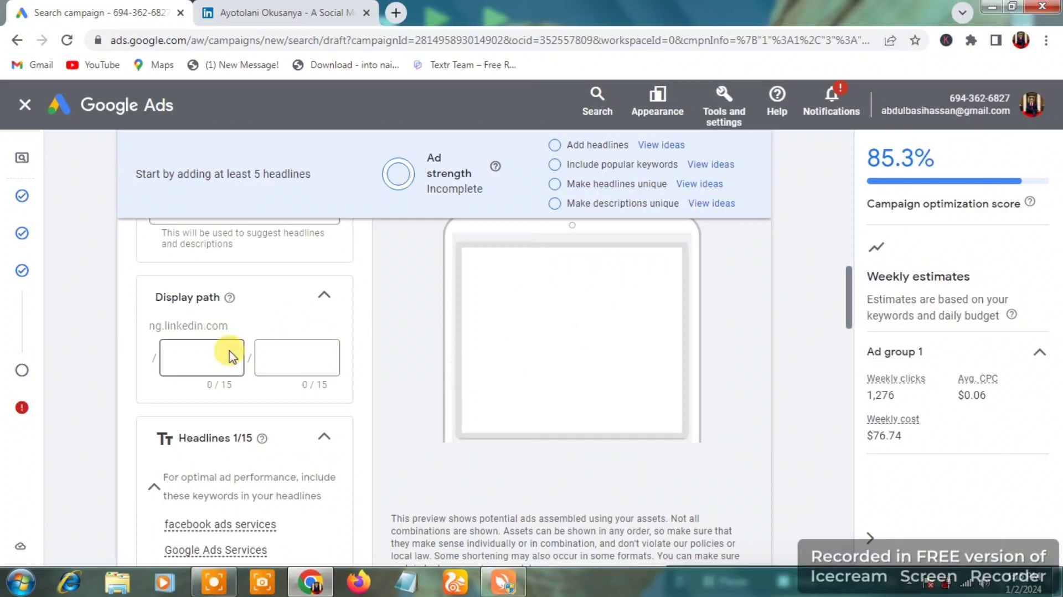
click(209, 356)
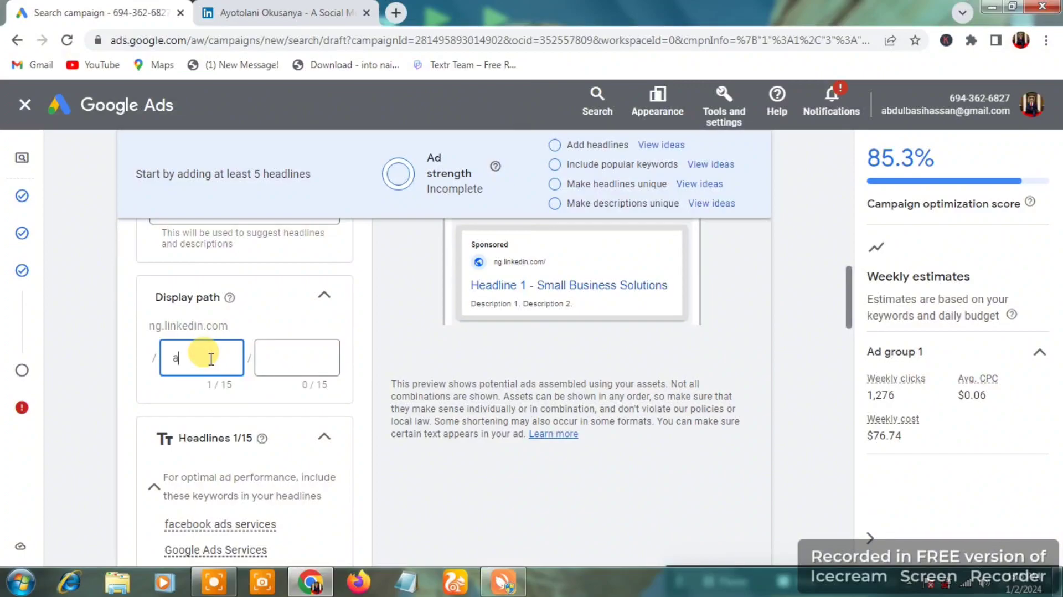
text(ayotolani)
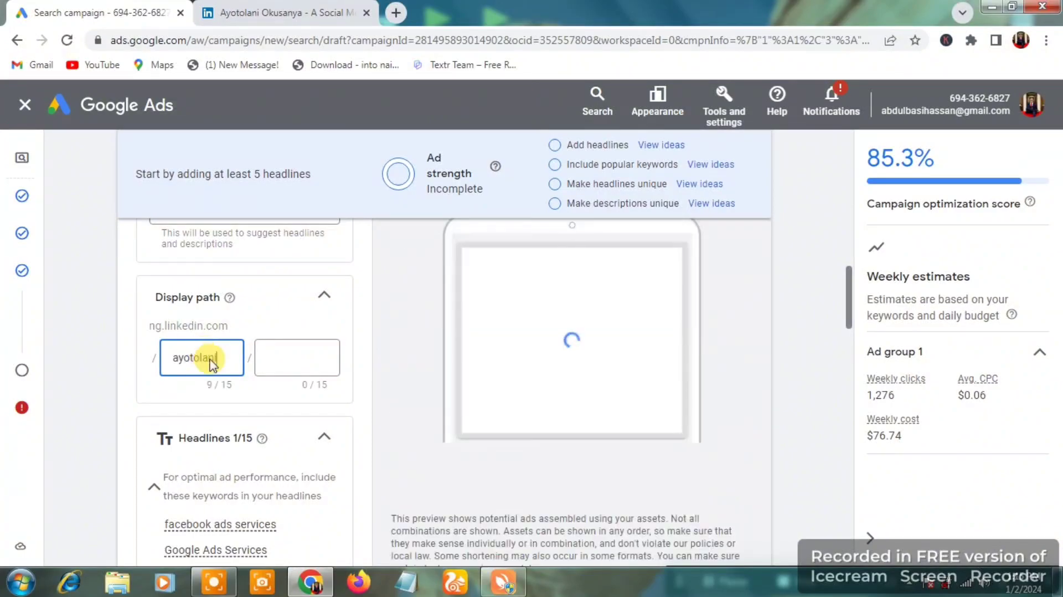
click(263, 359)
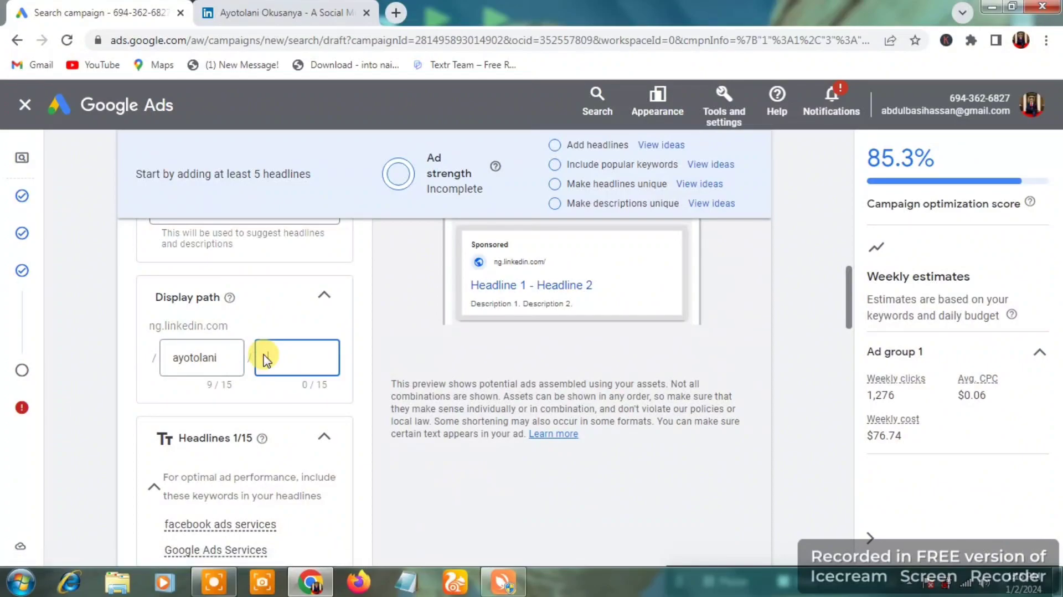
text(home)
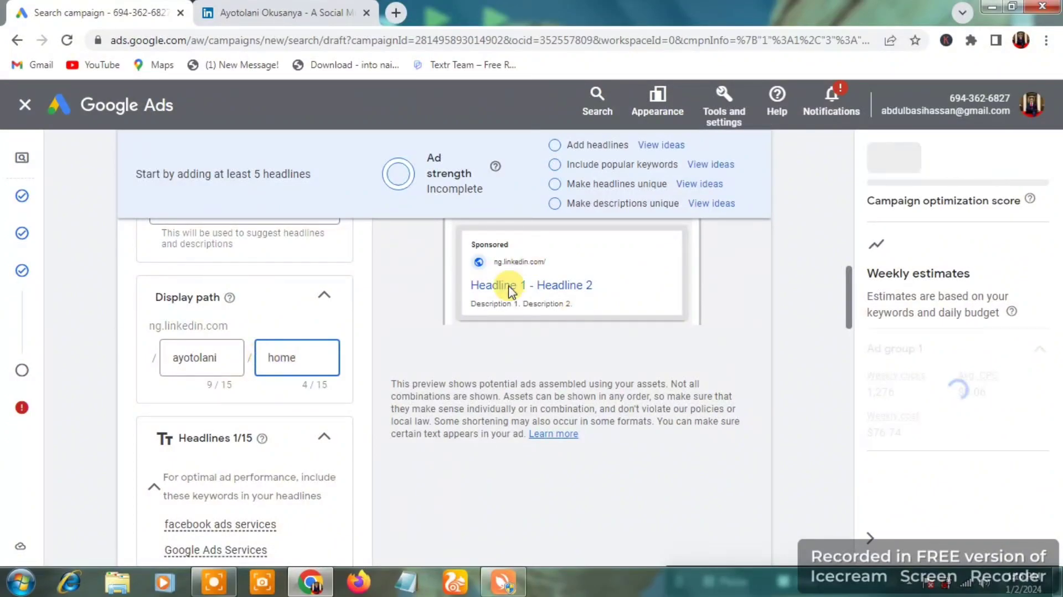
click(795, 325)
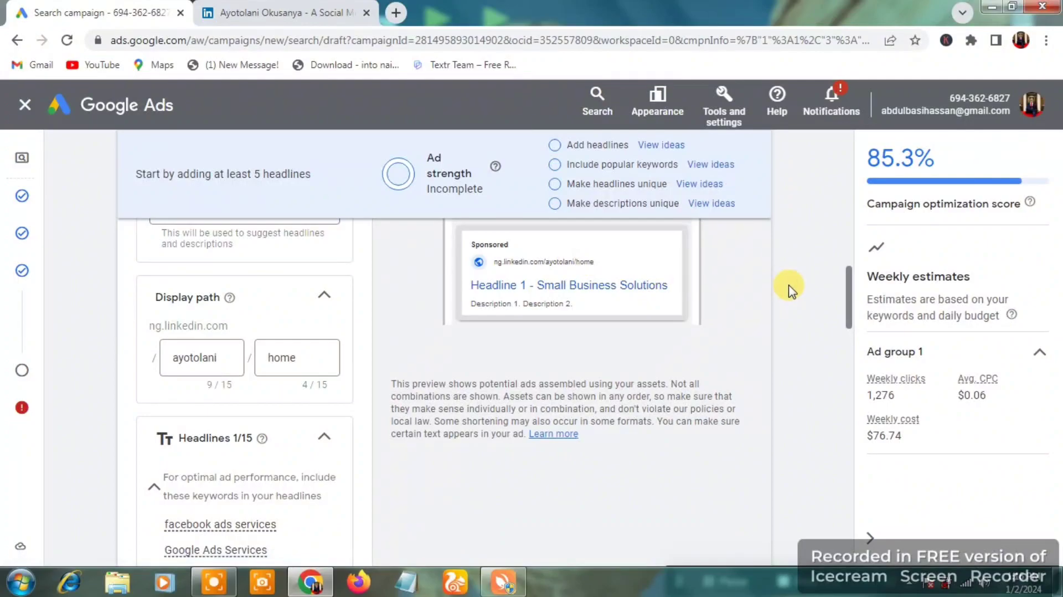
drag(847, 283, 856, 320)
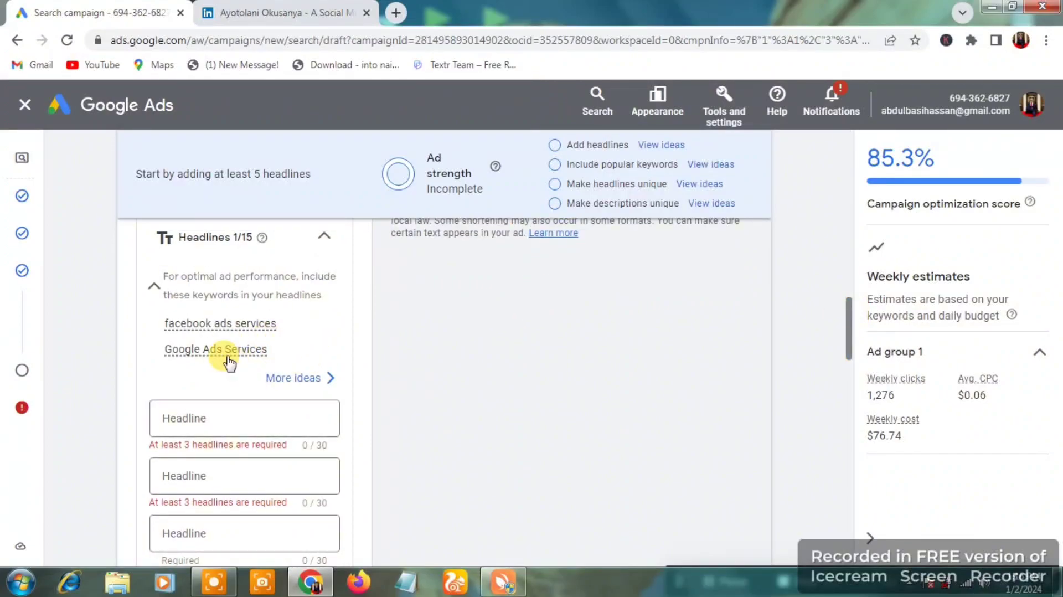
mouse_move(229, 363)
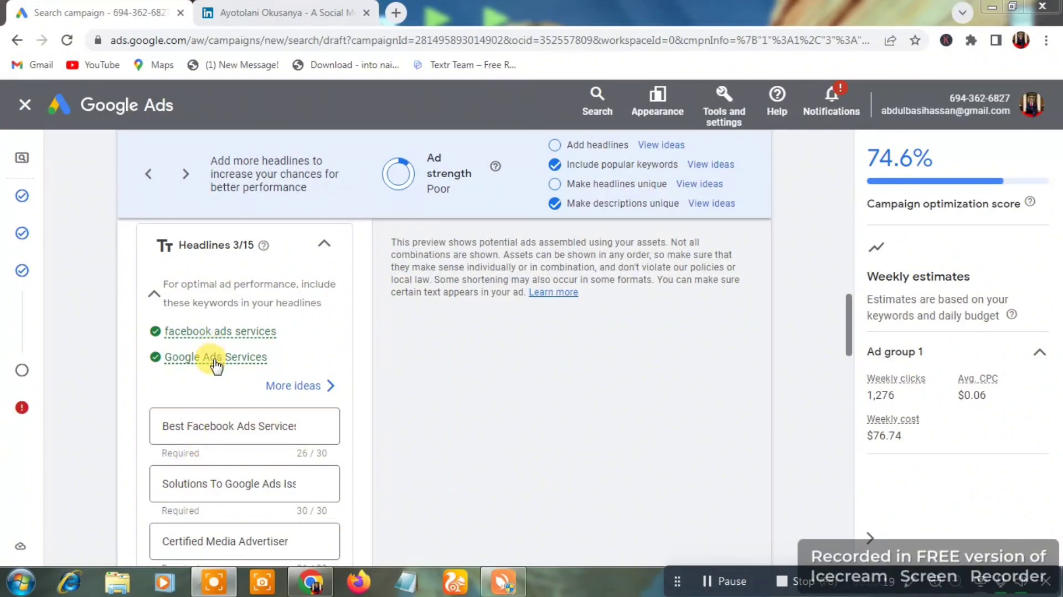
Step: Check the full text of all three headlines, then scroll down to the Business name section
mouse_move(216, 367)
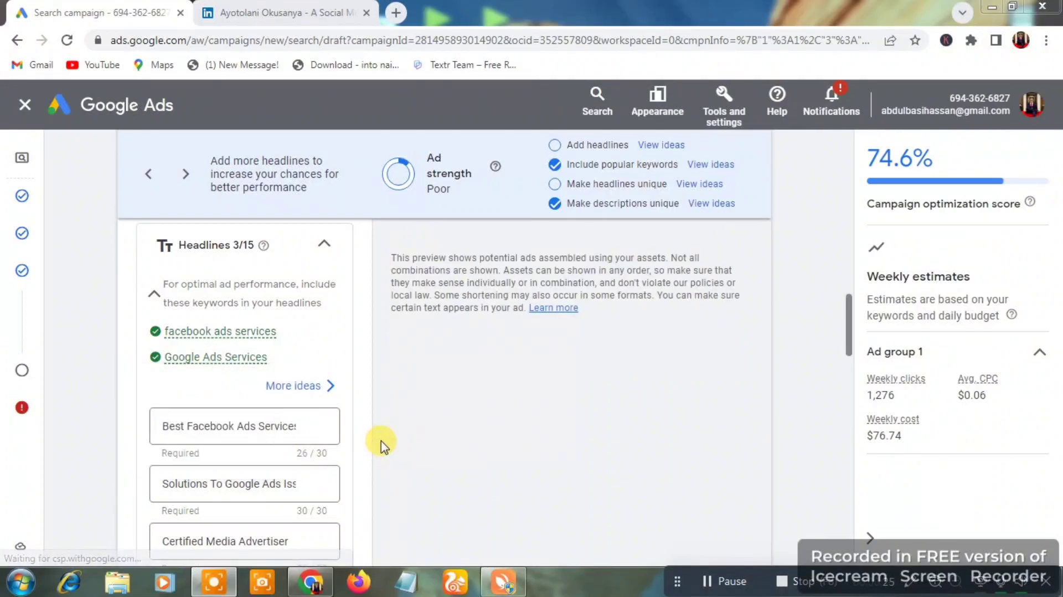
click(220, 429)
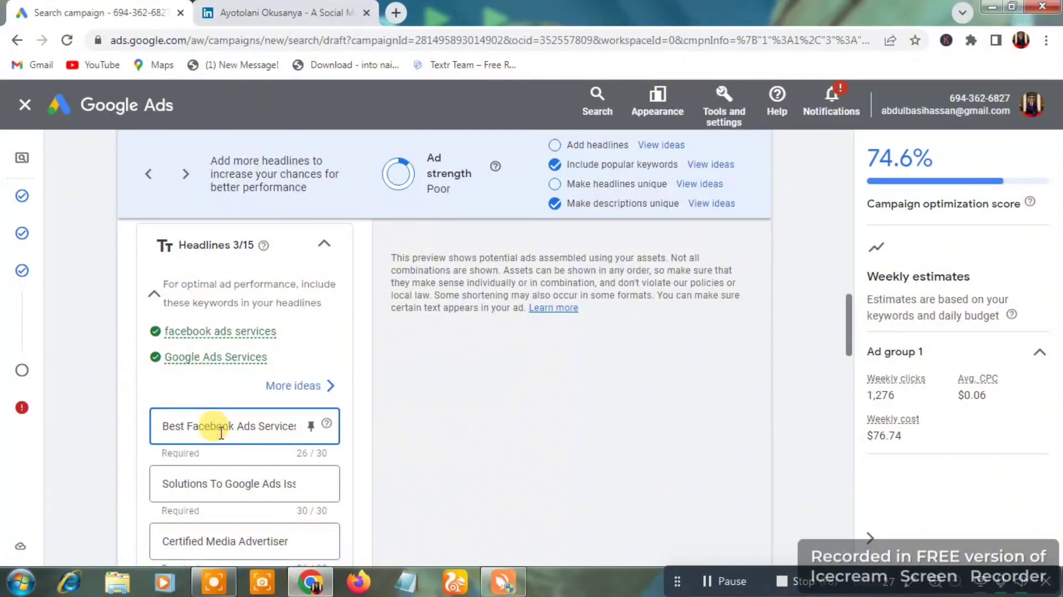
key(Right)
key(Right)
key(Right)
key(Right)
key(Right)
key(Right)
key(Right)
key(Right)
key(Right)
key(Right)
key(Right)
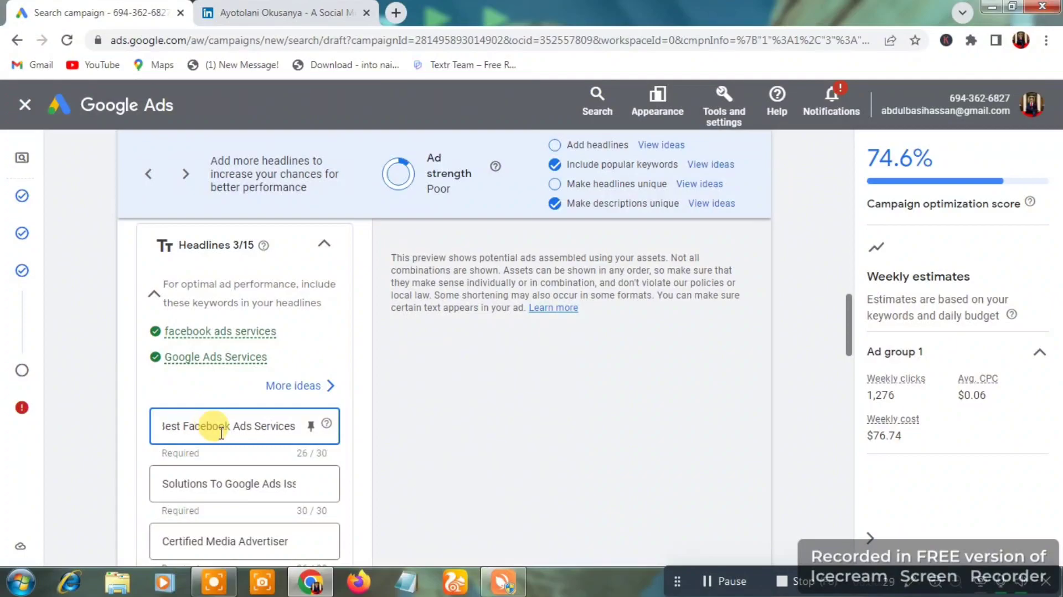
click(187, 485)
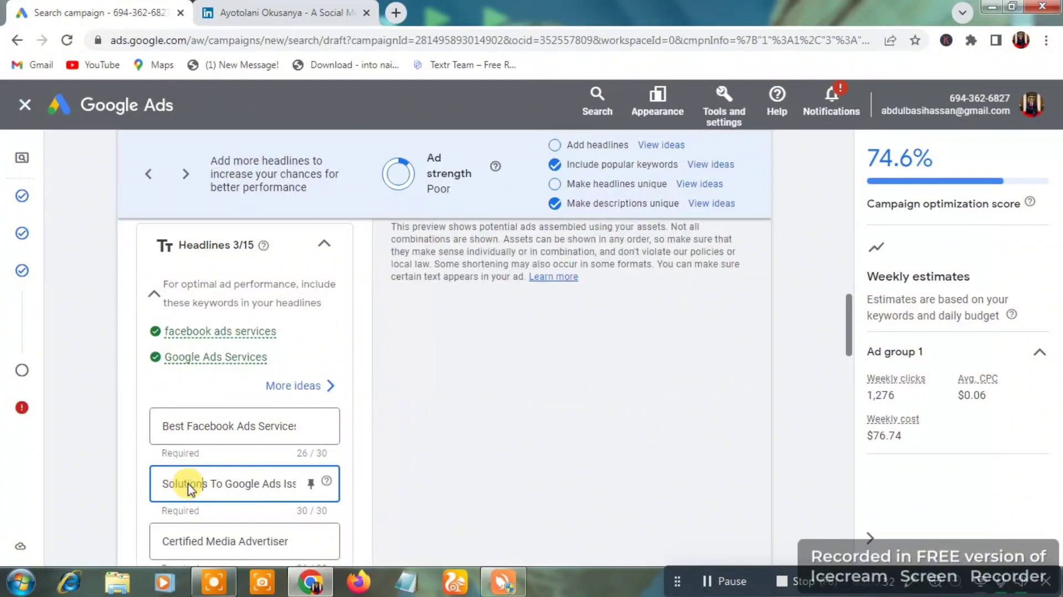
key(Right)
key(Right)
key(Right)
key(Right)
key(Right)
key(Right)
key(Right)
key(Right)
key(Right)
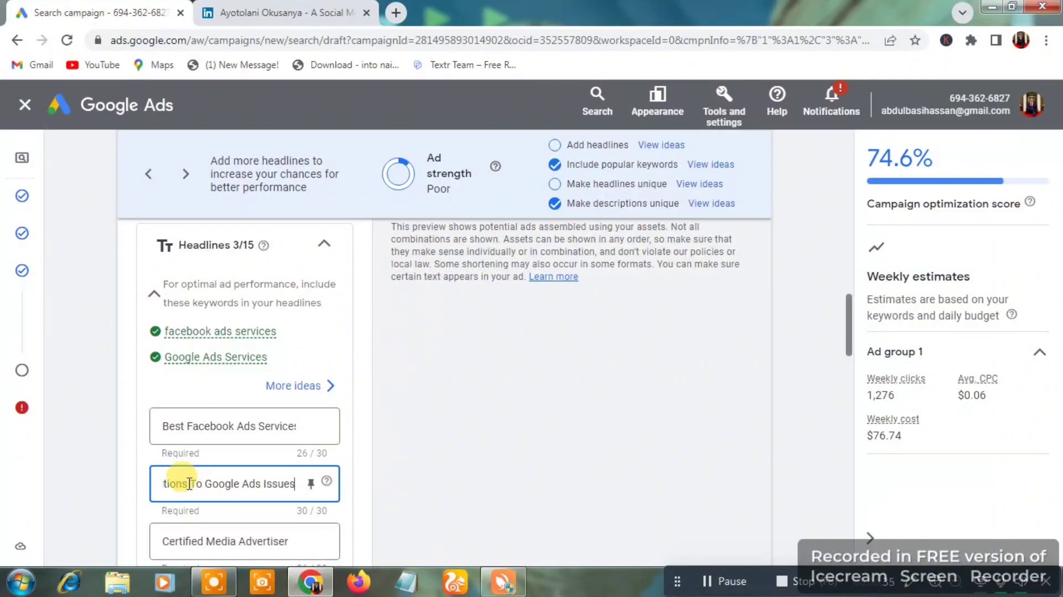
click(388, 496)
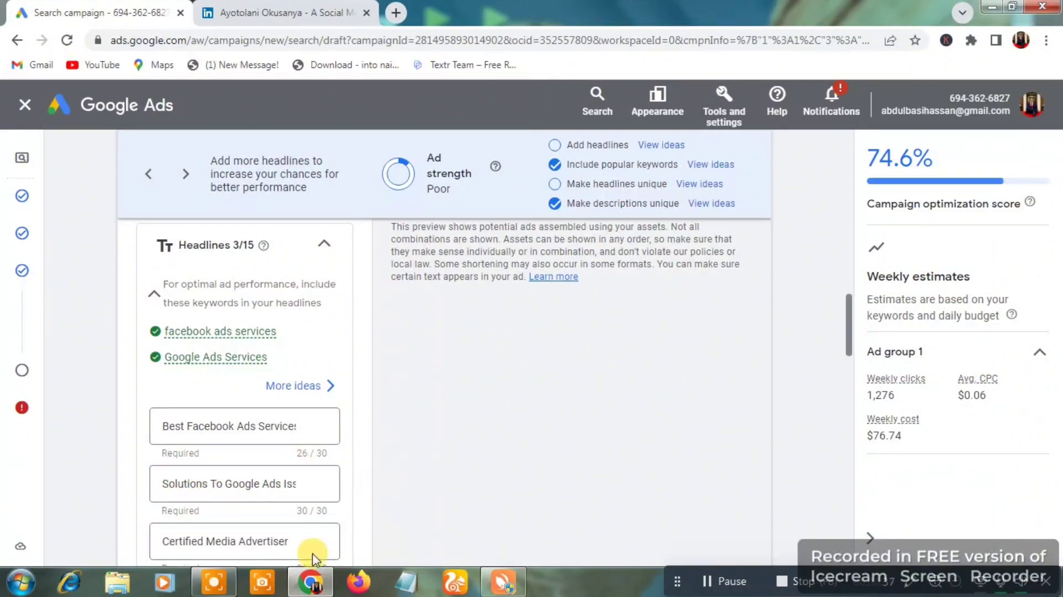
click(261, 541)
key(Right)
key(Right)
key(Right)
key(Right)
key(Right)
key(Right)
key(Right)
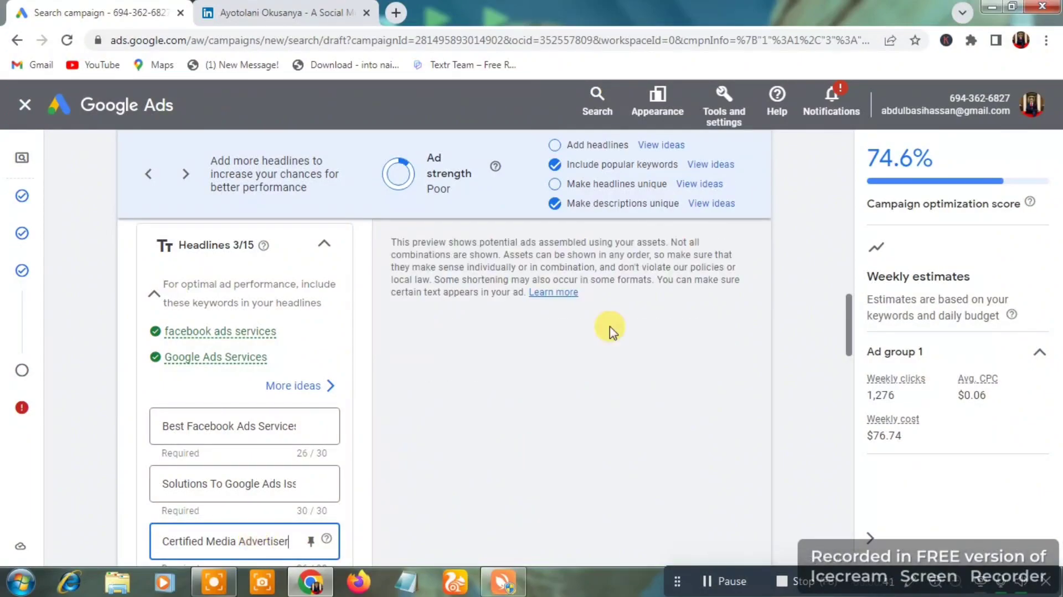
click(847, 316)
drag(848, 316, 851, 420)
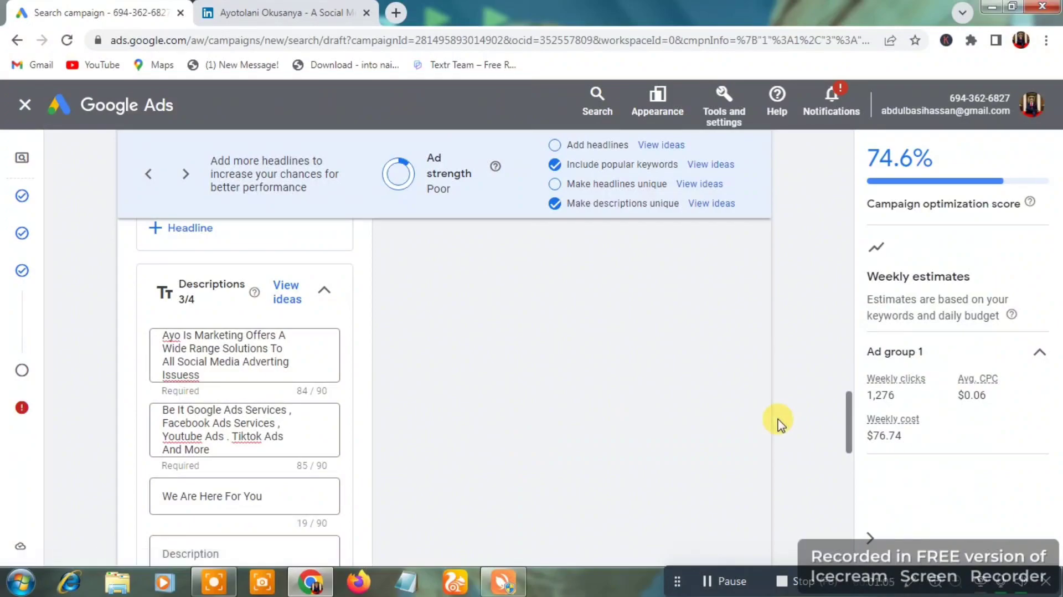
click(849, 413)
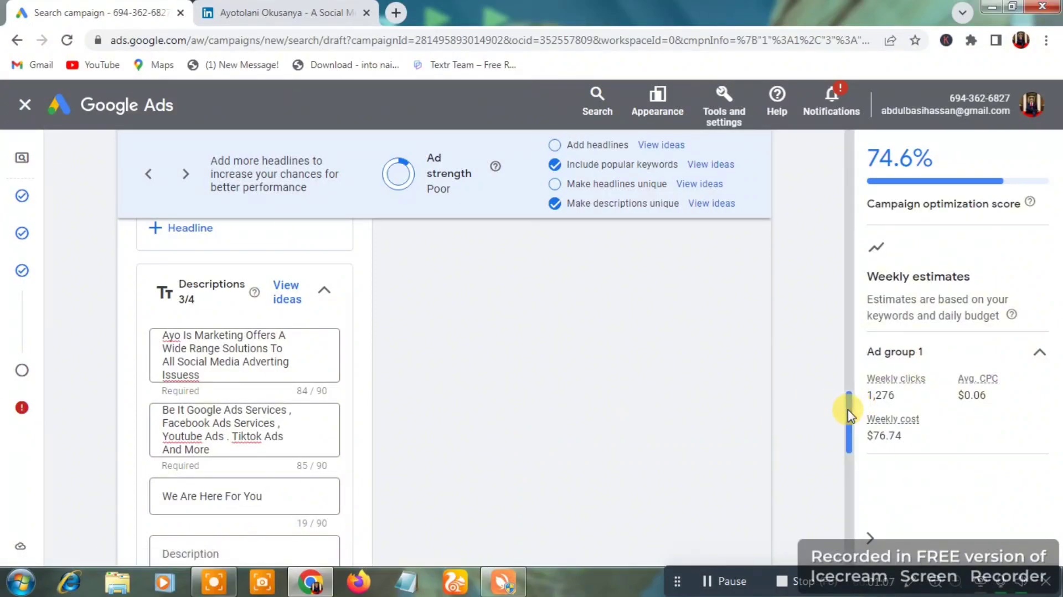
drag(849, 412, 845, 462)
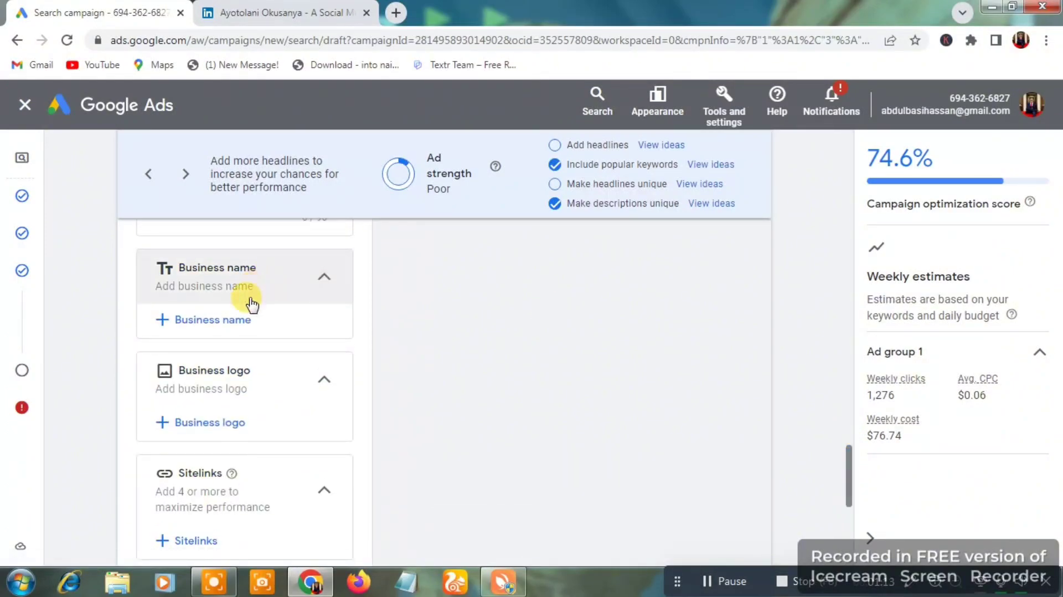
Step: Enter the company's business name in the Add business name panel and apply it campaign-wide
click(242, 323)
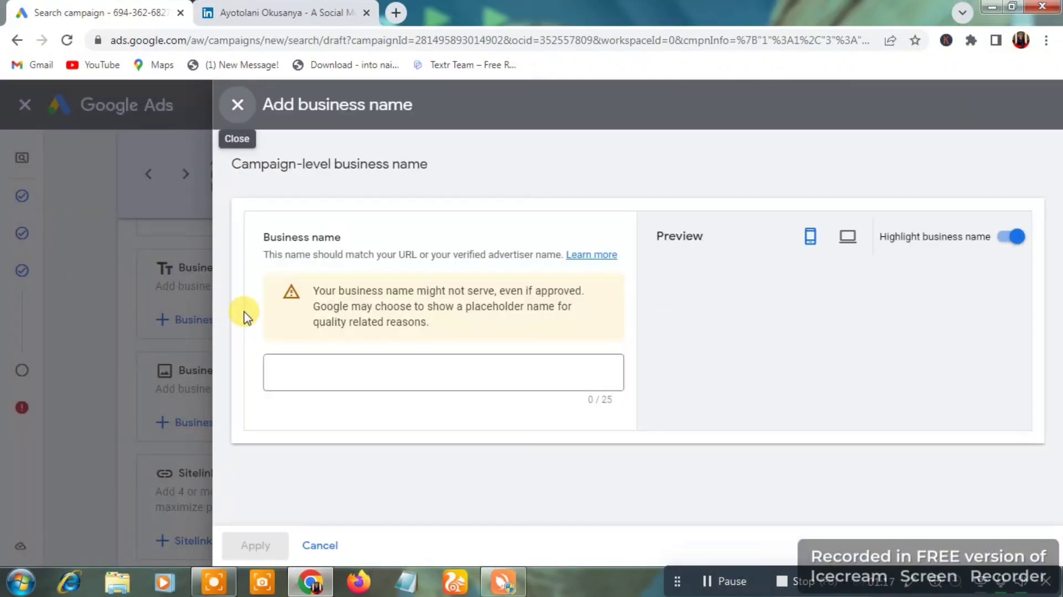
click(412, 387)
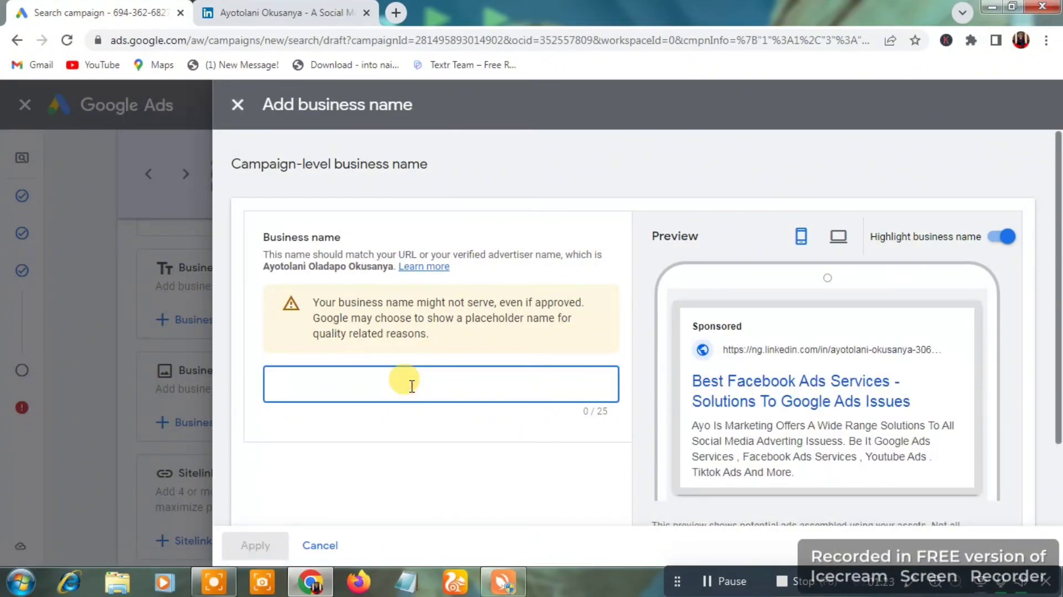
text(Ayot)
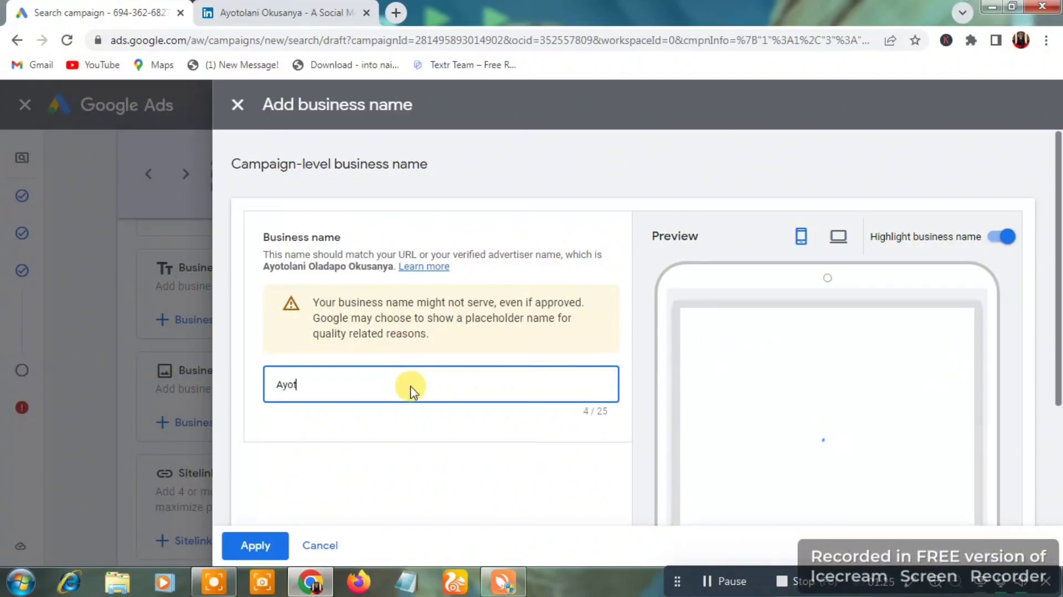
text(IU)
text( Marketing)
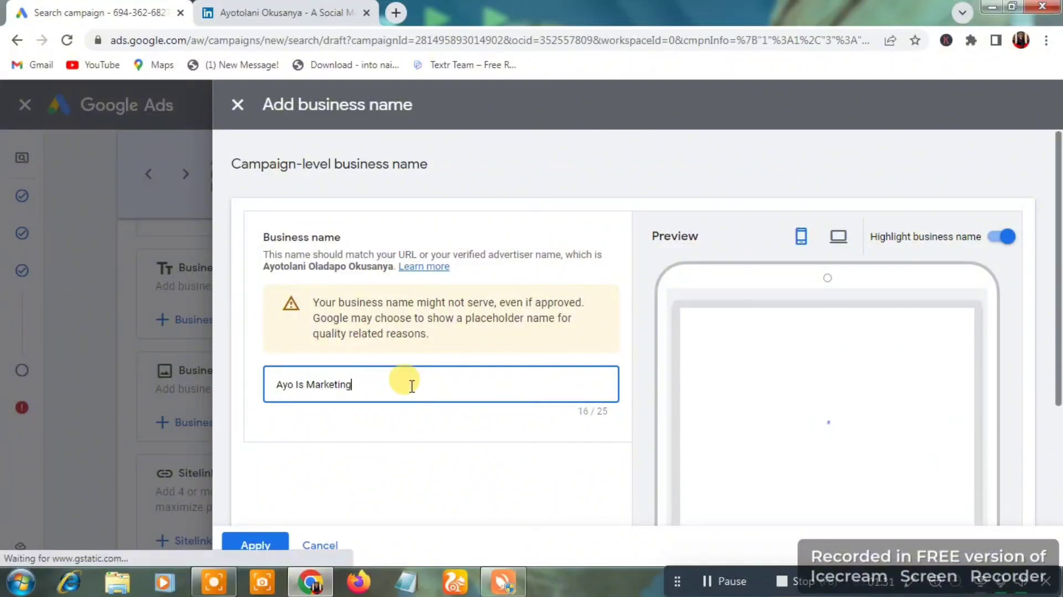
click(266, 538)
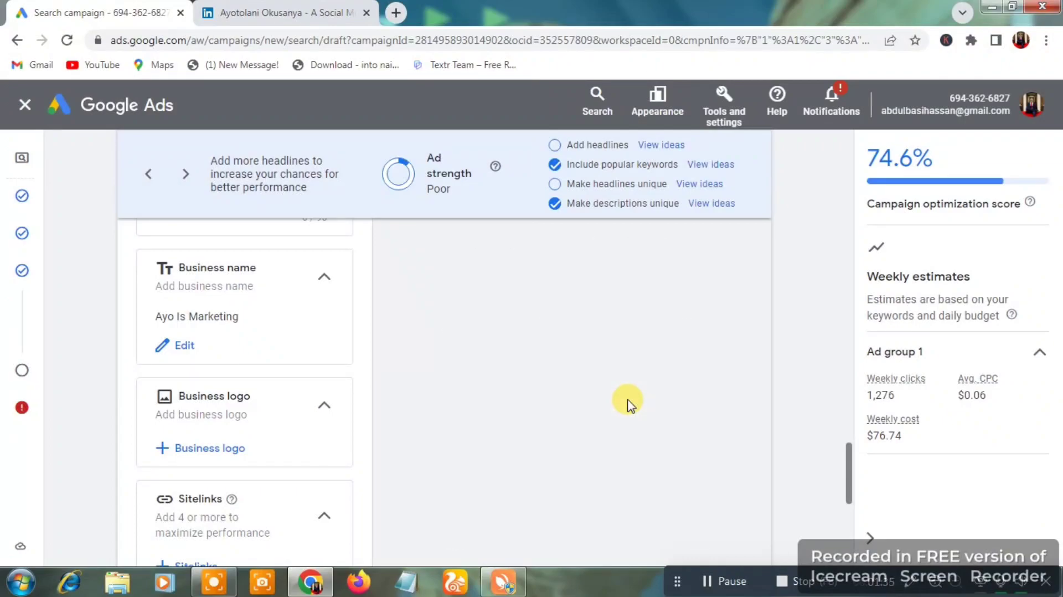
Step: Open the Sitelinks and Callouts panels and close both without adding any
drag(847, 458, 843, 267)
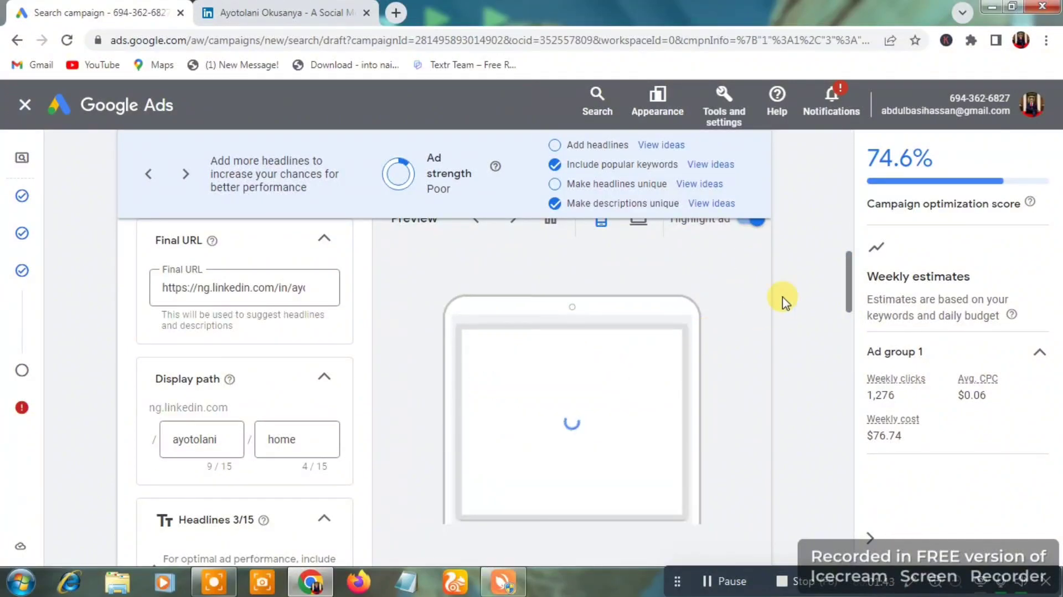
drag(842, 268, 855, 470)
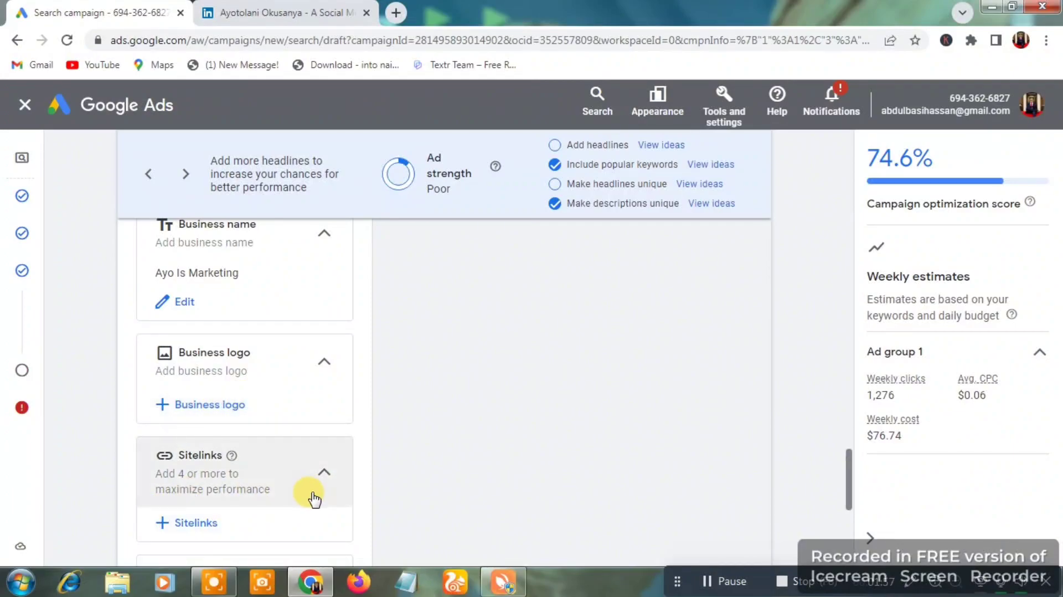
drag(847, 467, 848, 487)
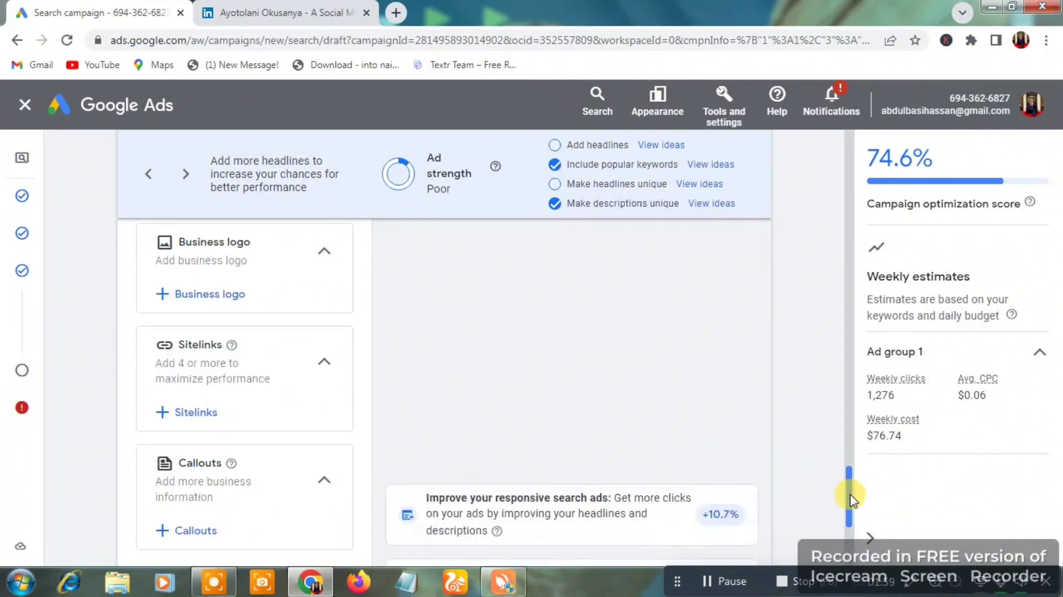
click(206, 360)
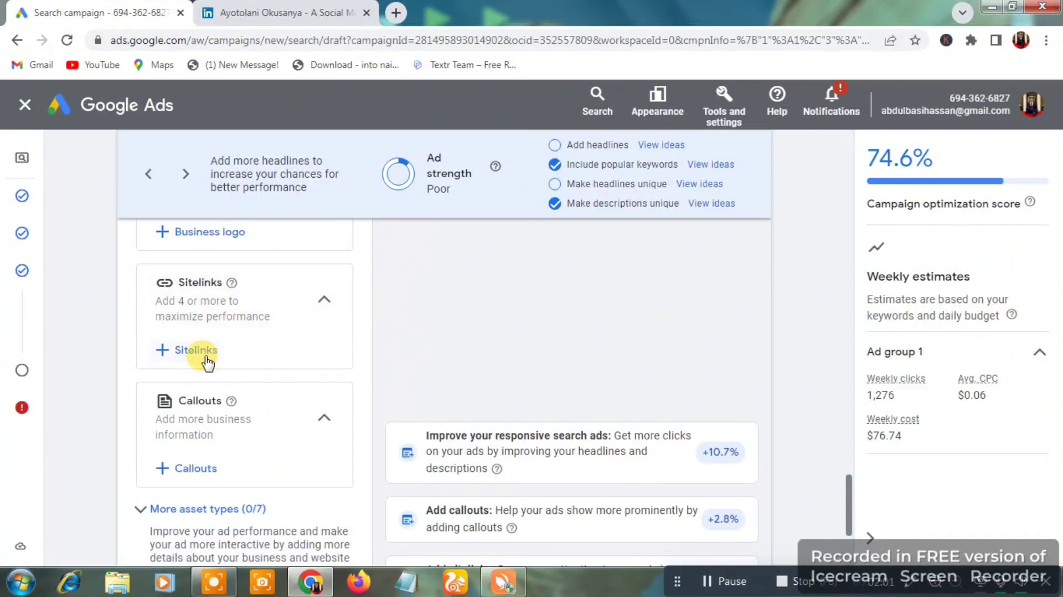
click(205, 355)
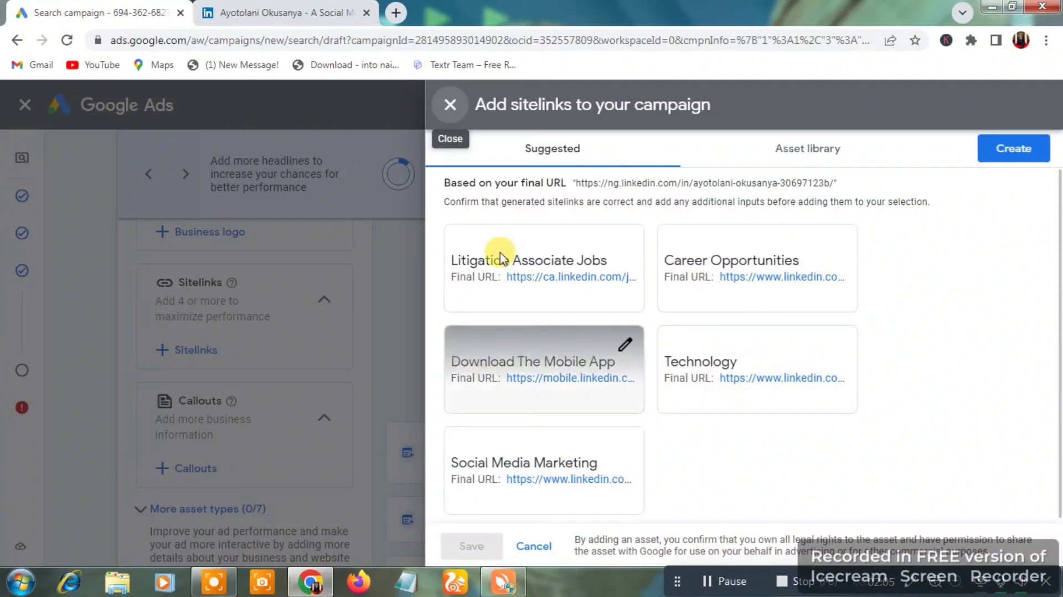
click(447, 105)
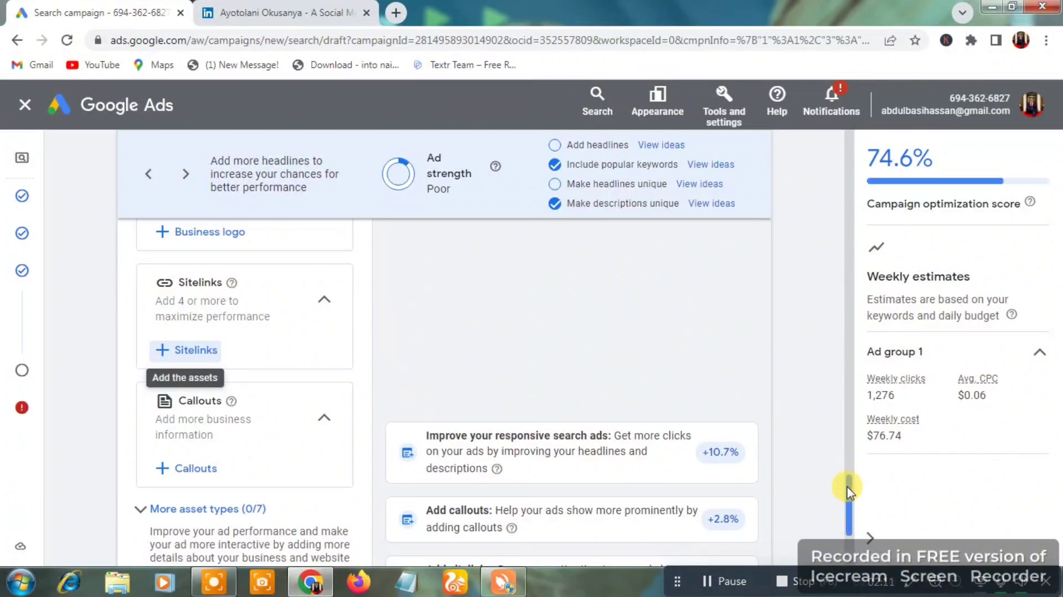
drag(846, 487, 482, 474)
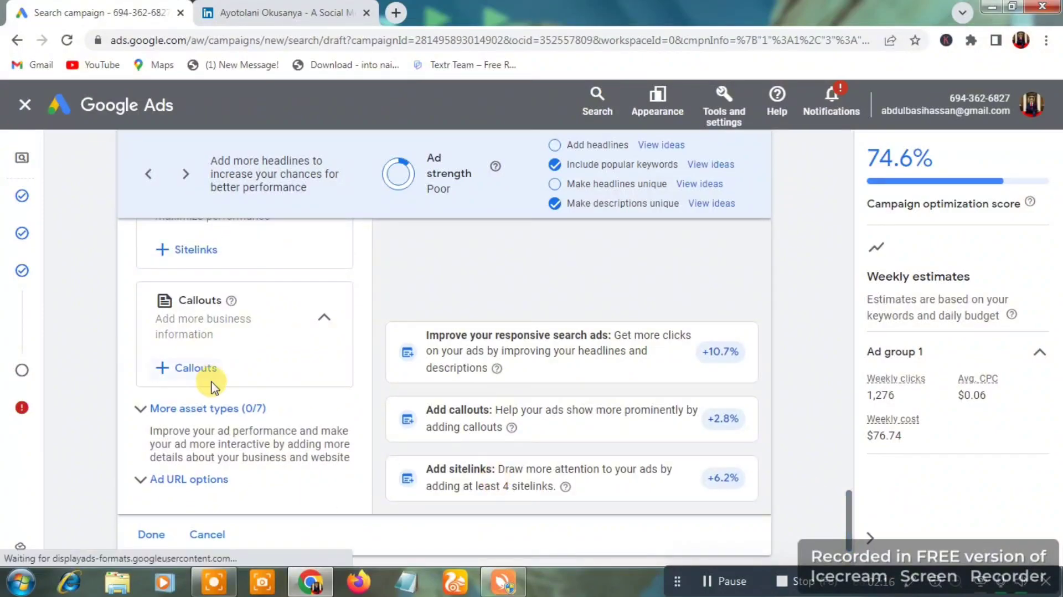
click(194, 368)
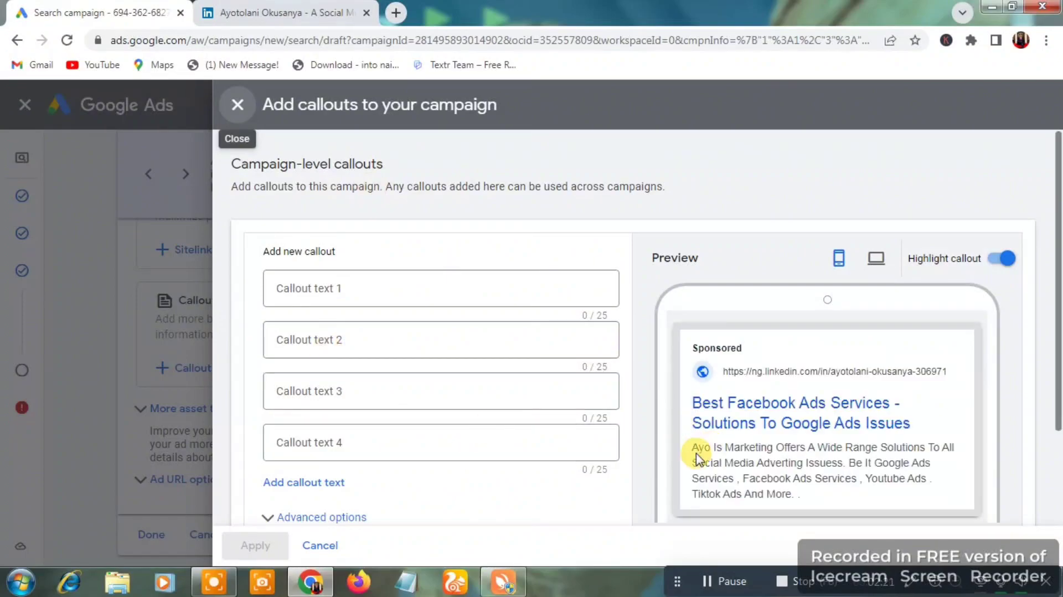
click(246, 108)
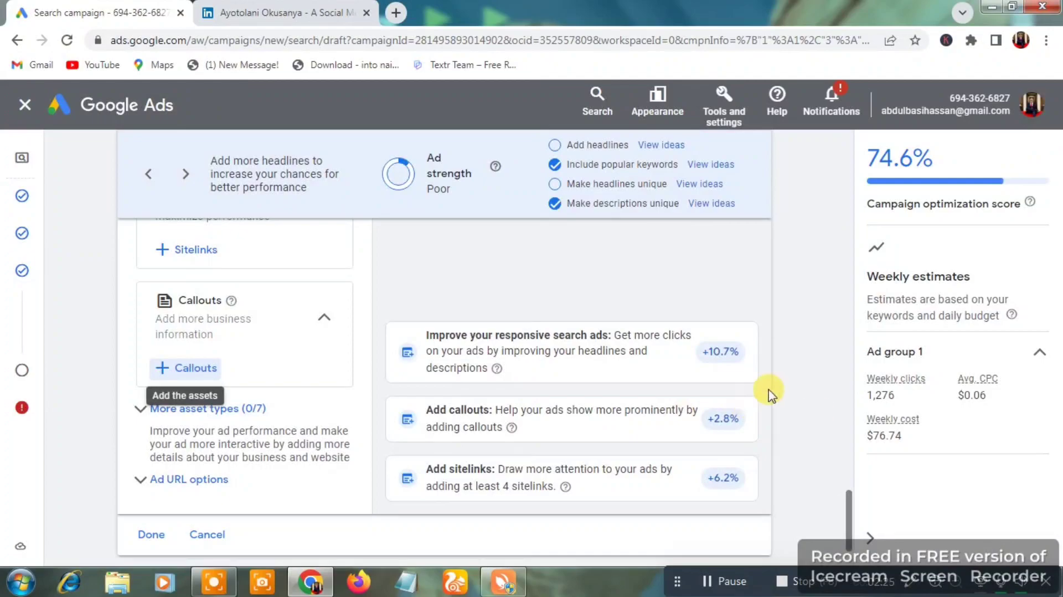
Step: Expand the Ad URL options and save the completed ad with Done
scroll(849, 518, down, 1)
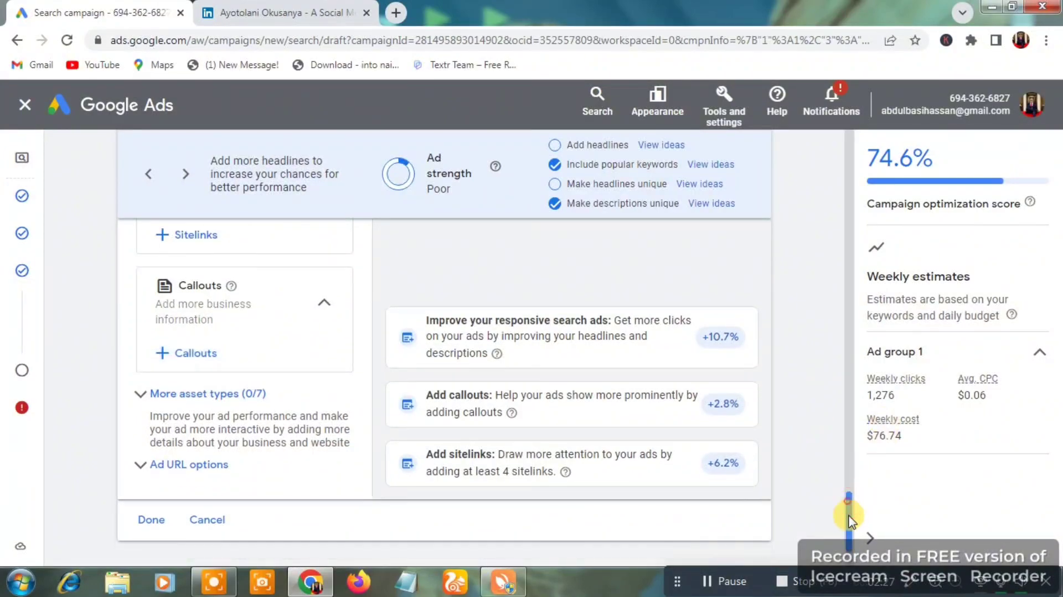
scroll(849, 518, down, 2)
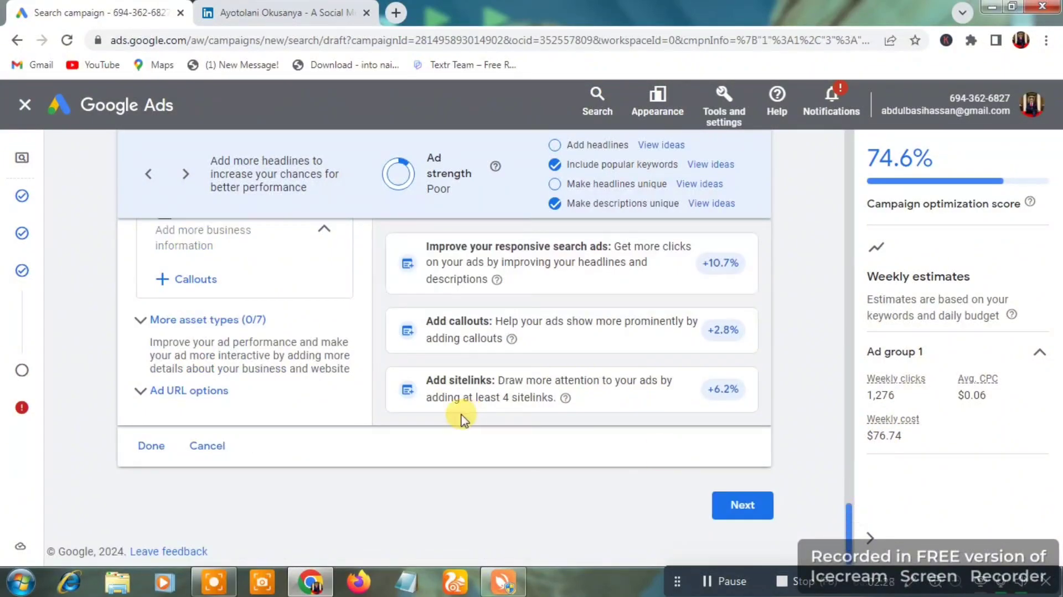
click(190, 392)
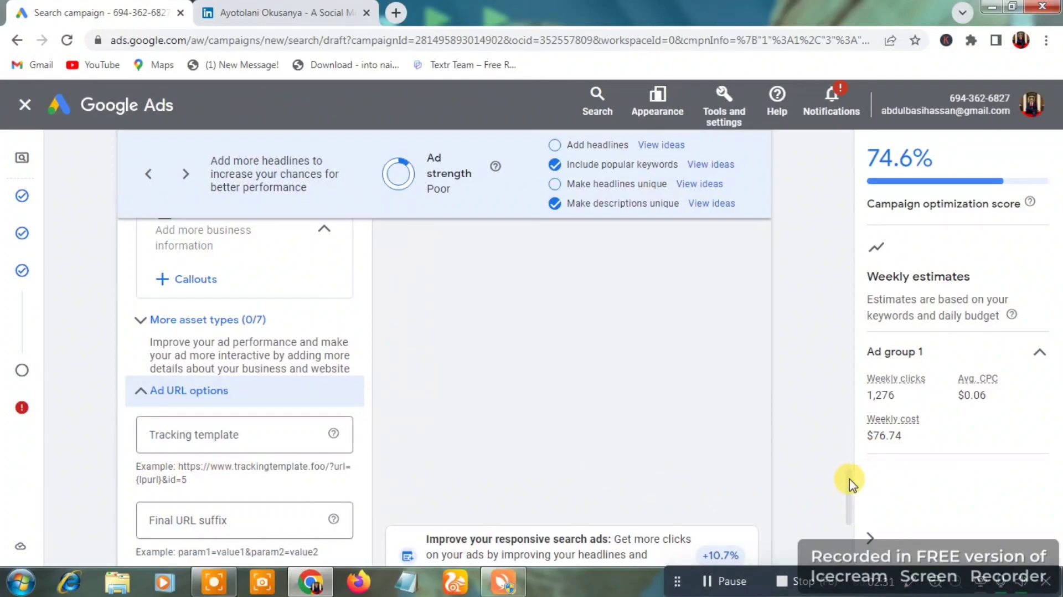
scroll(849, 479, down, 5)
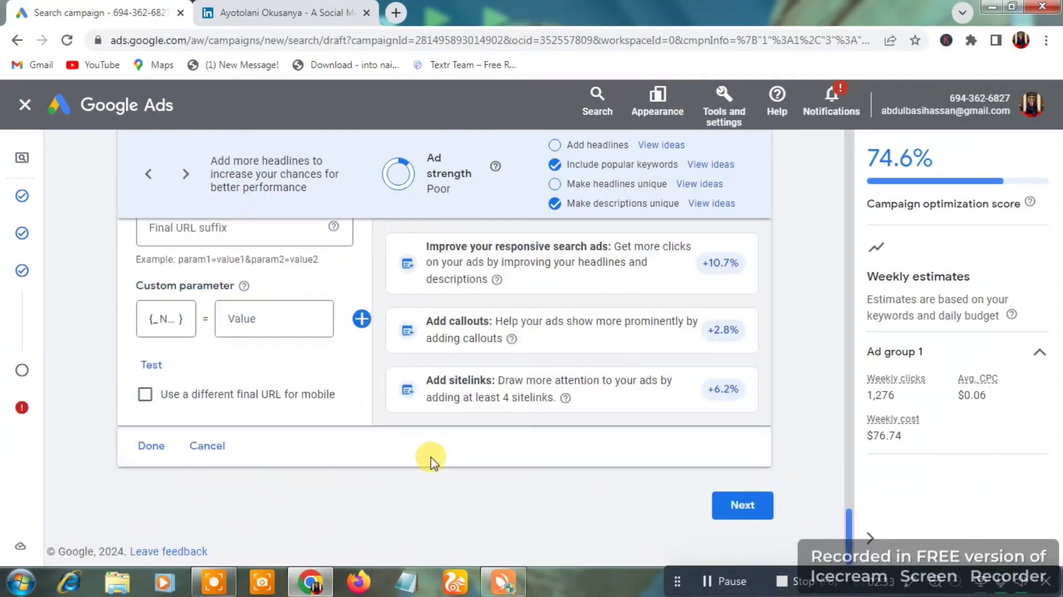
click(150, 447)
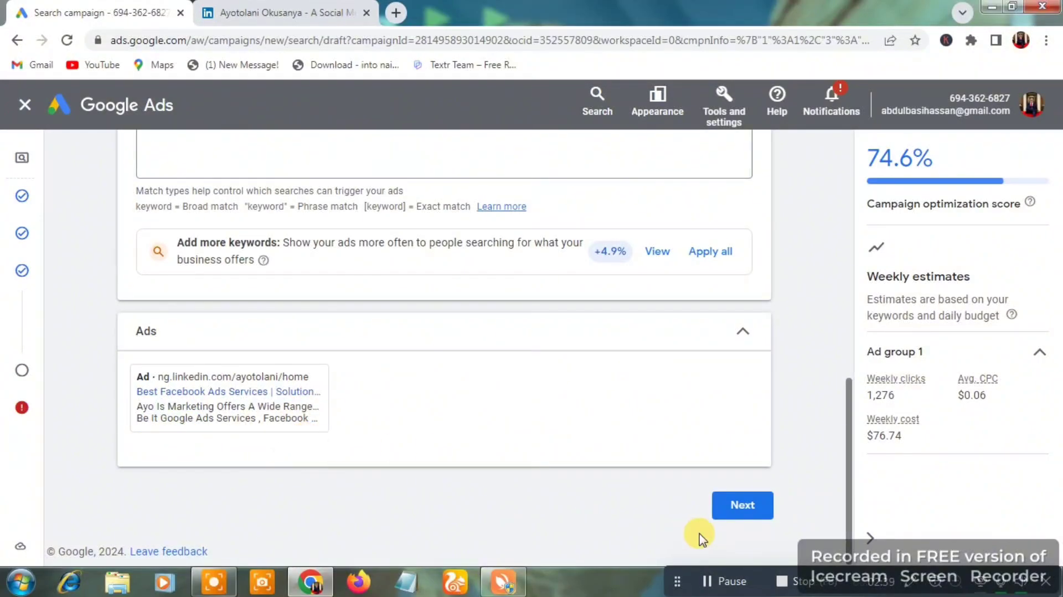
Step: Go to the Budget step and review the preselected recommended $10.96 daily budget
click(746, 508)
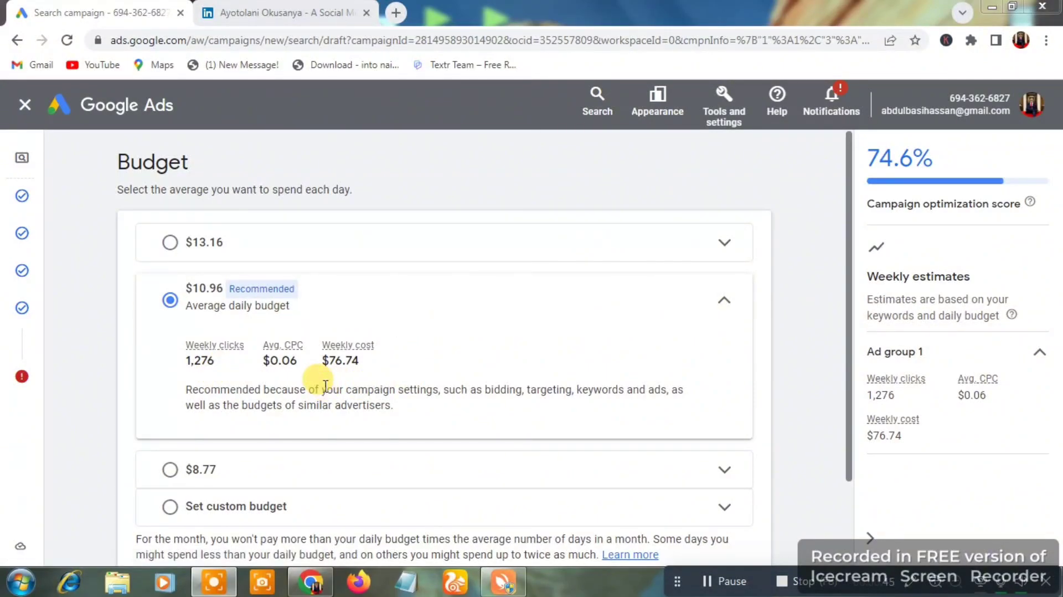
click(849, 329)
drag(849, 329, 550, 474)
scroll(510, 464, up, 3)
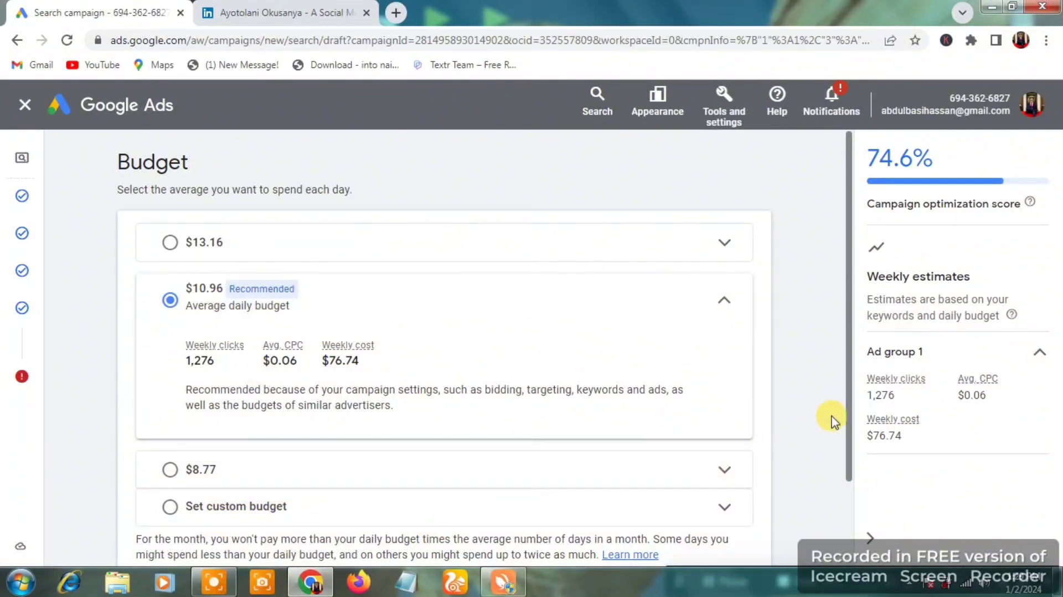
drag(850, 409, 848, 457)
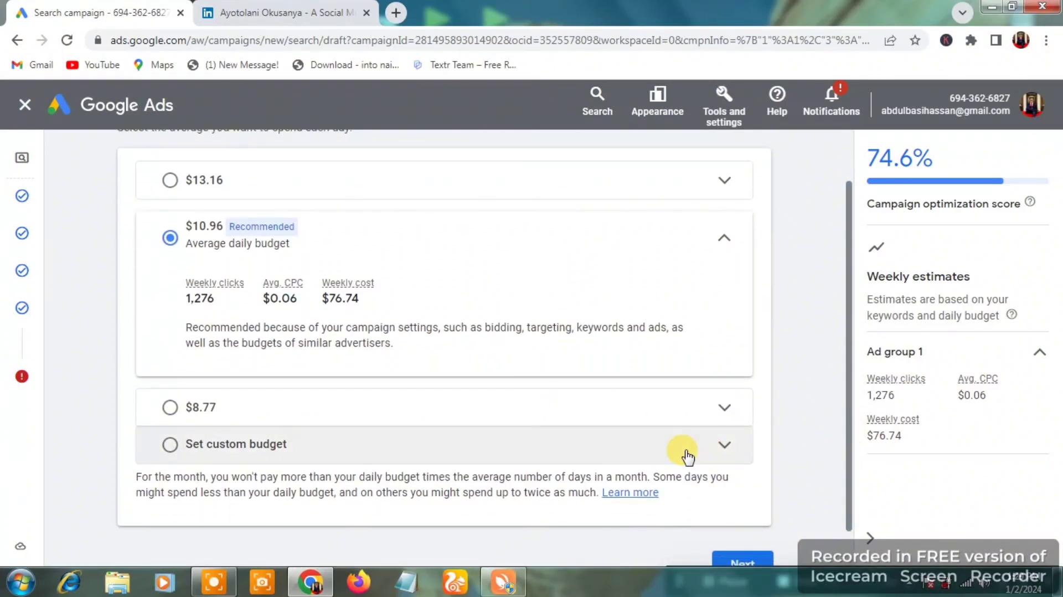
Step: Choose a custom daily budget of $5.00
click(170, 445)
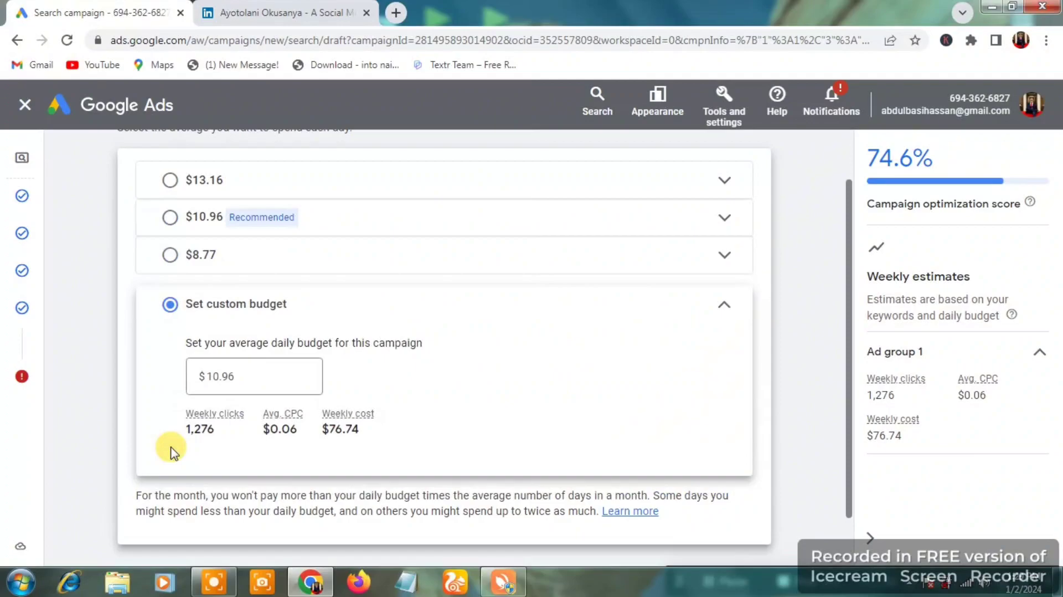
click(241, 371)
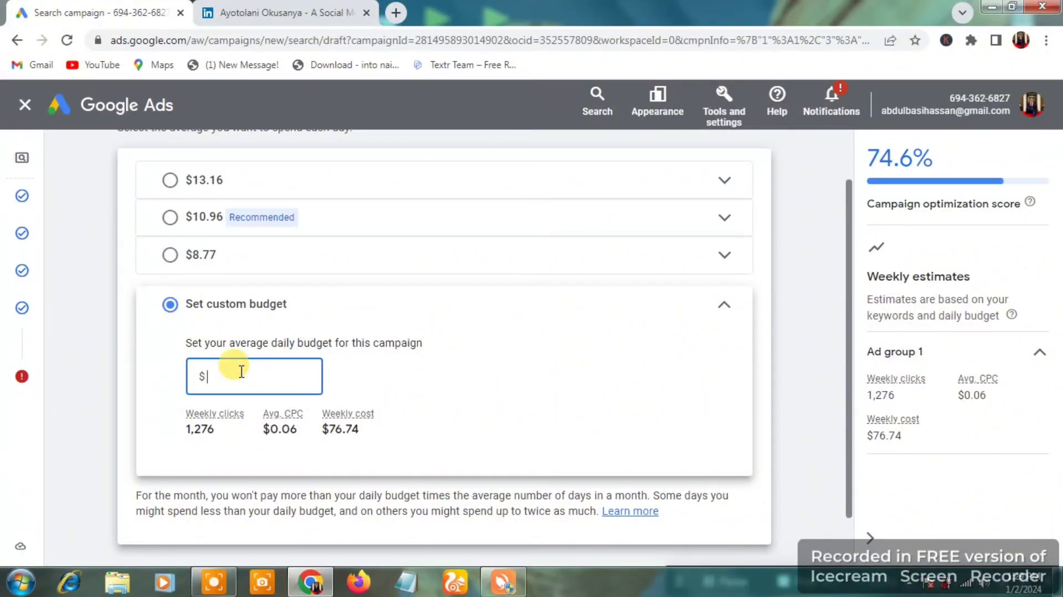
text(5)
click(536, 396)
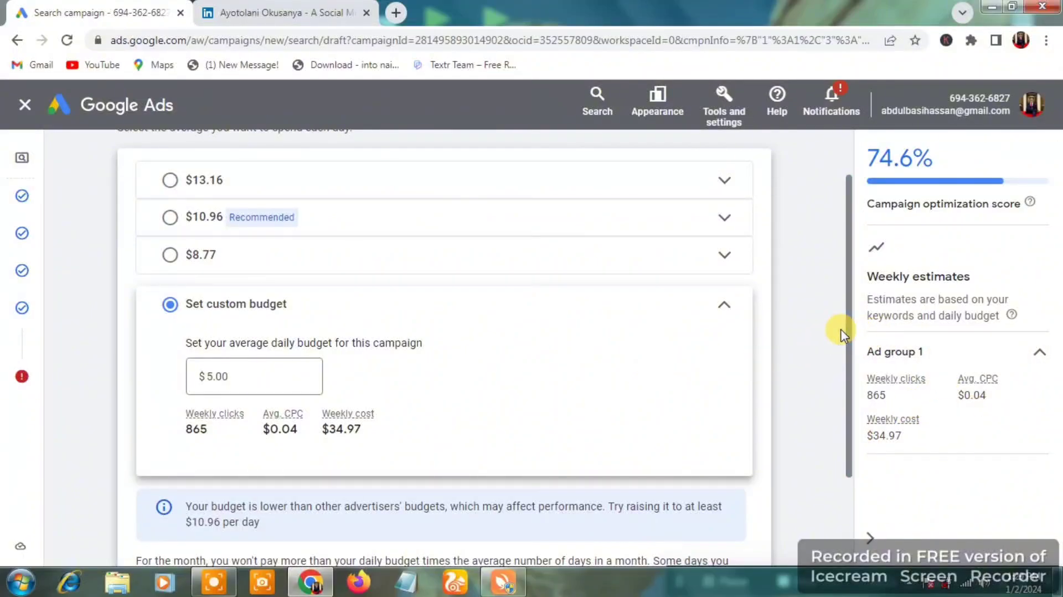
Step: Review the campaign summary and publish the campaign
drag(847, 326, 848, 434)
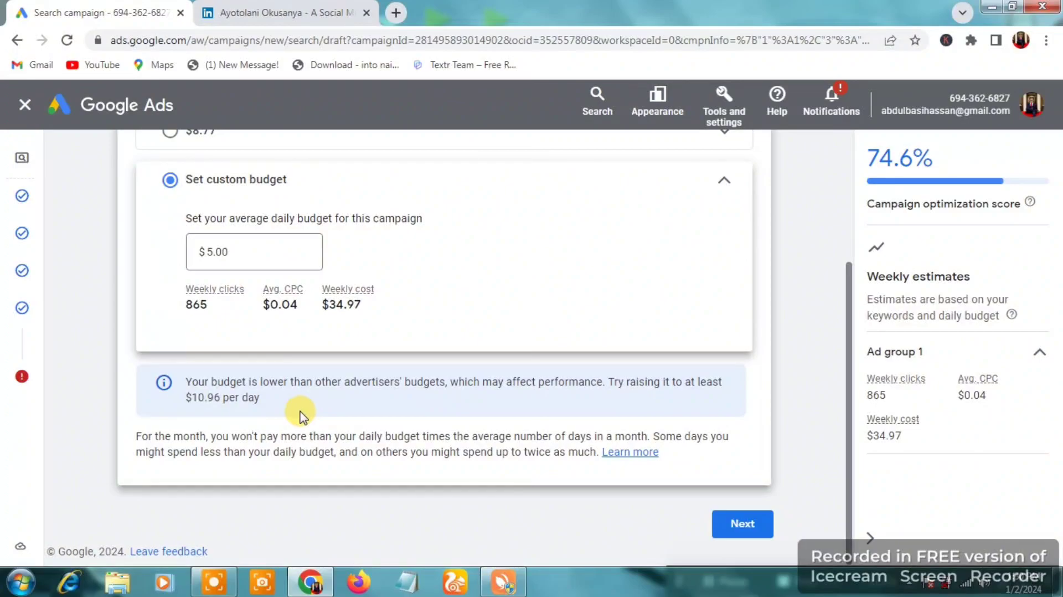
click(849, 318)
drag(849, 318, 851, 395)
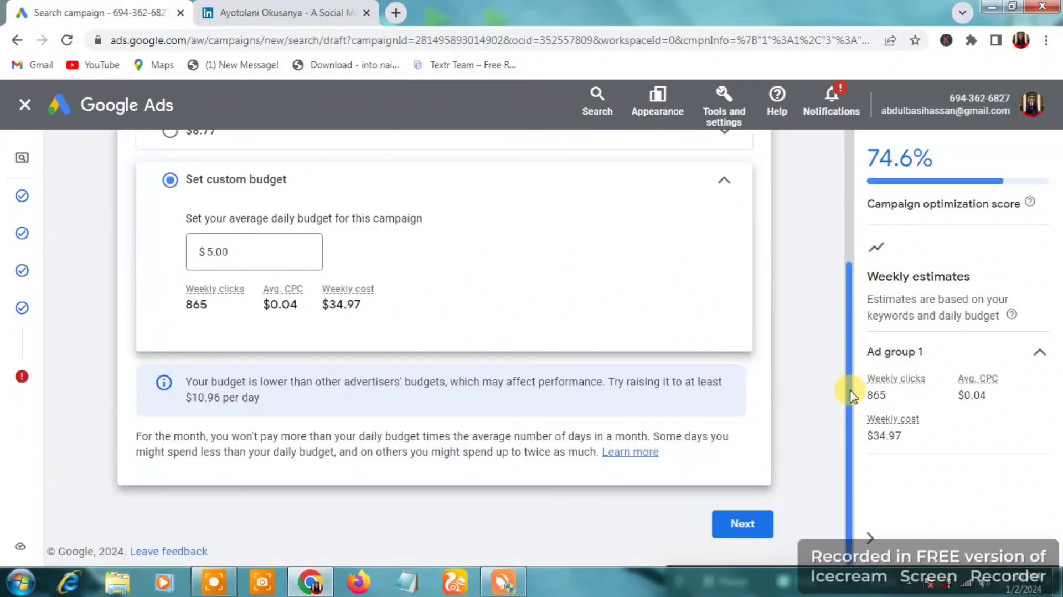
click(744, 523)
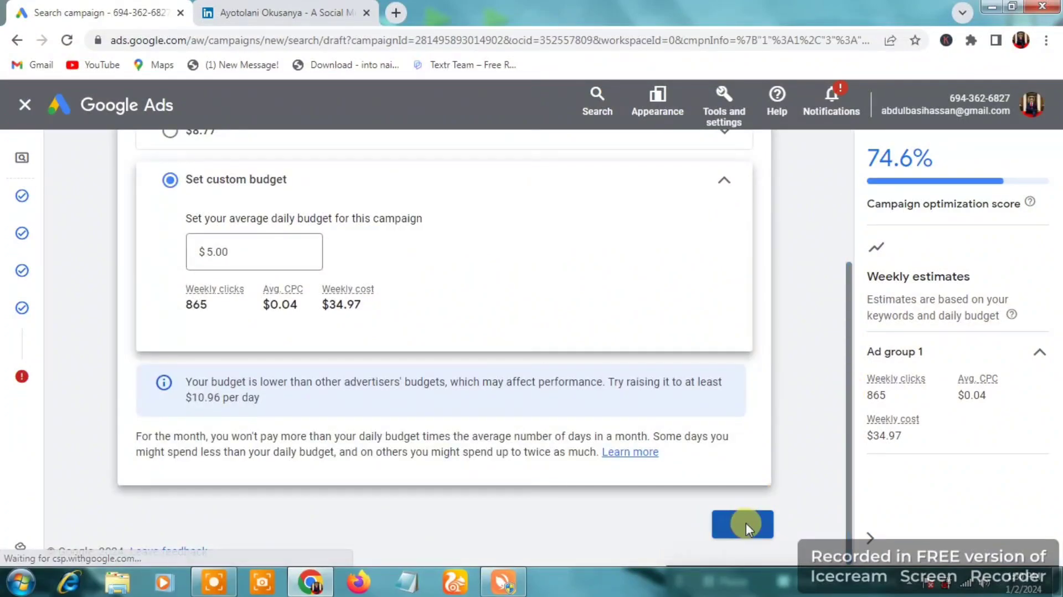
drag(850, 399, 847, 515)
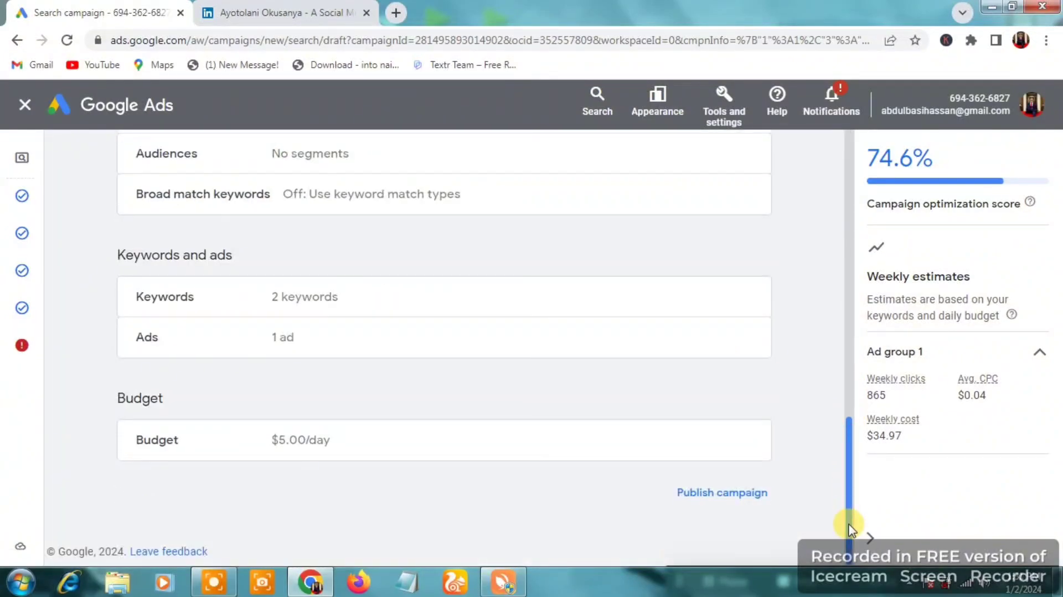
click(741, 494)
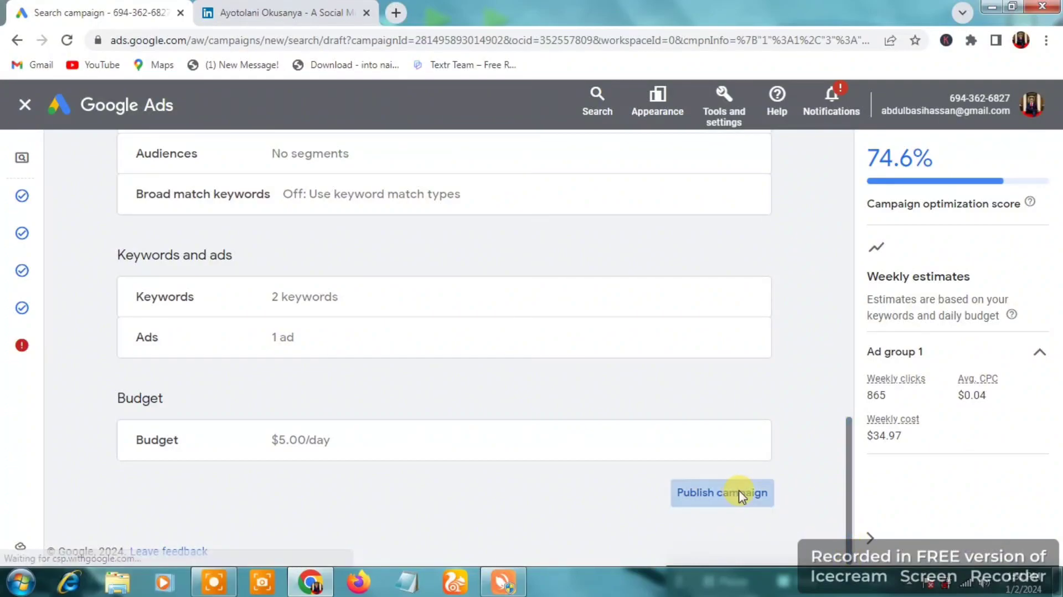
click(722, 494)
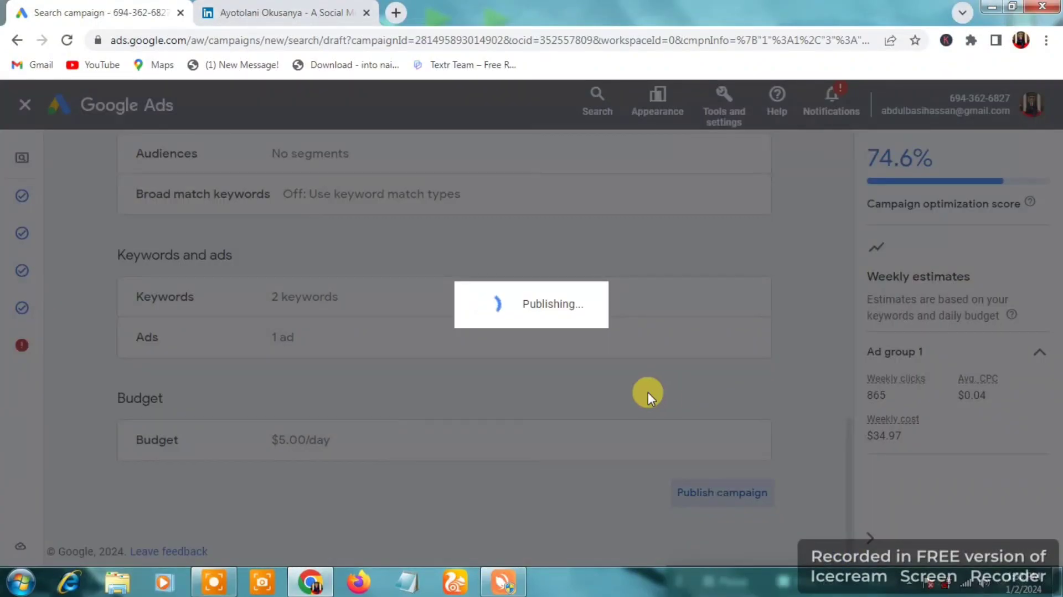